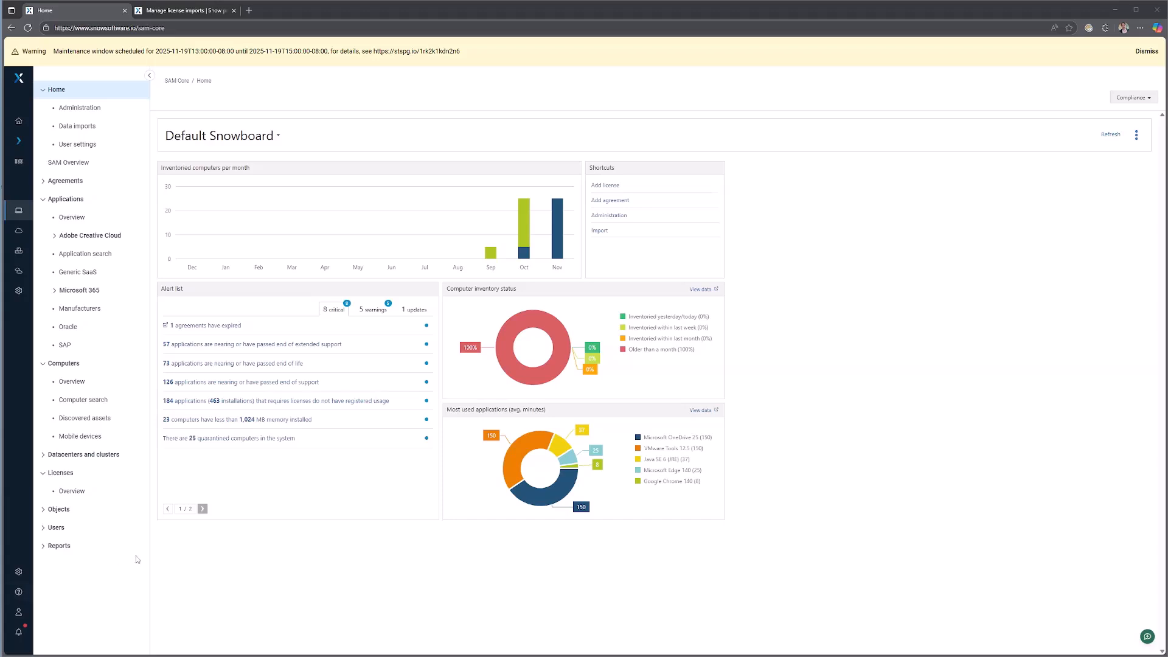
Open the Licenses list, and read the Import and update licenses procedure in the Snow documentation.
{"action": "left_click", "coordinate": [70, 480]}
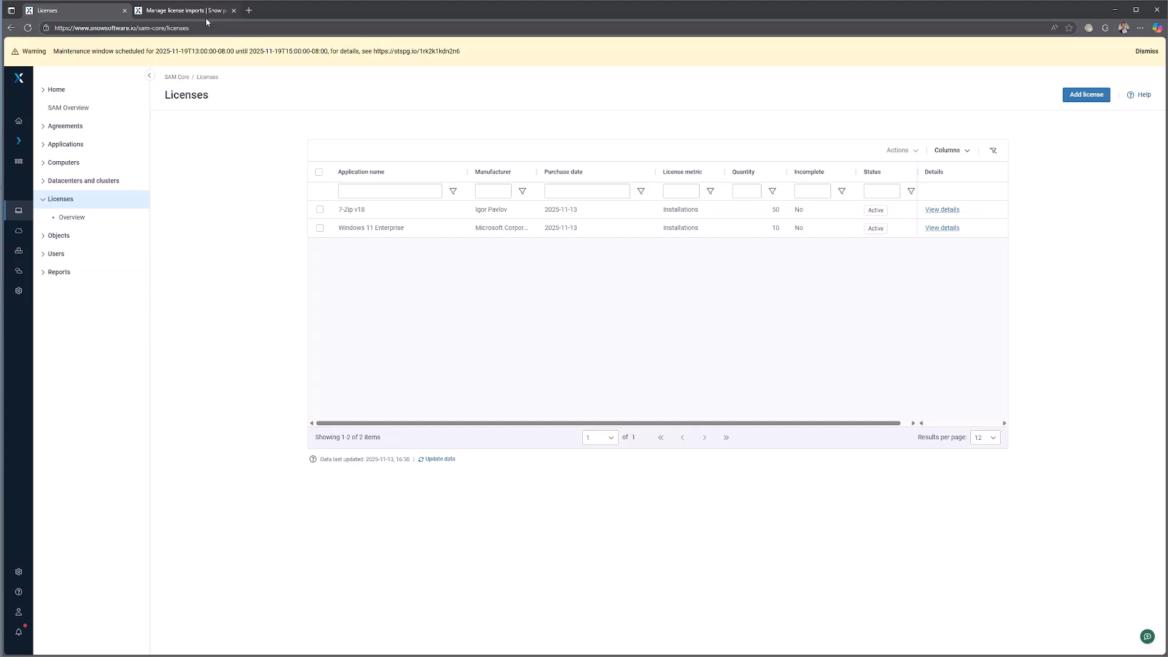
{"action": "left_click", "coordinate": [185, 11]}
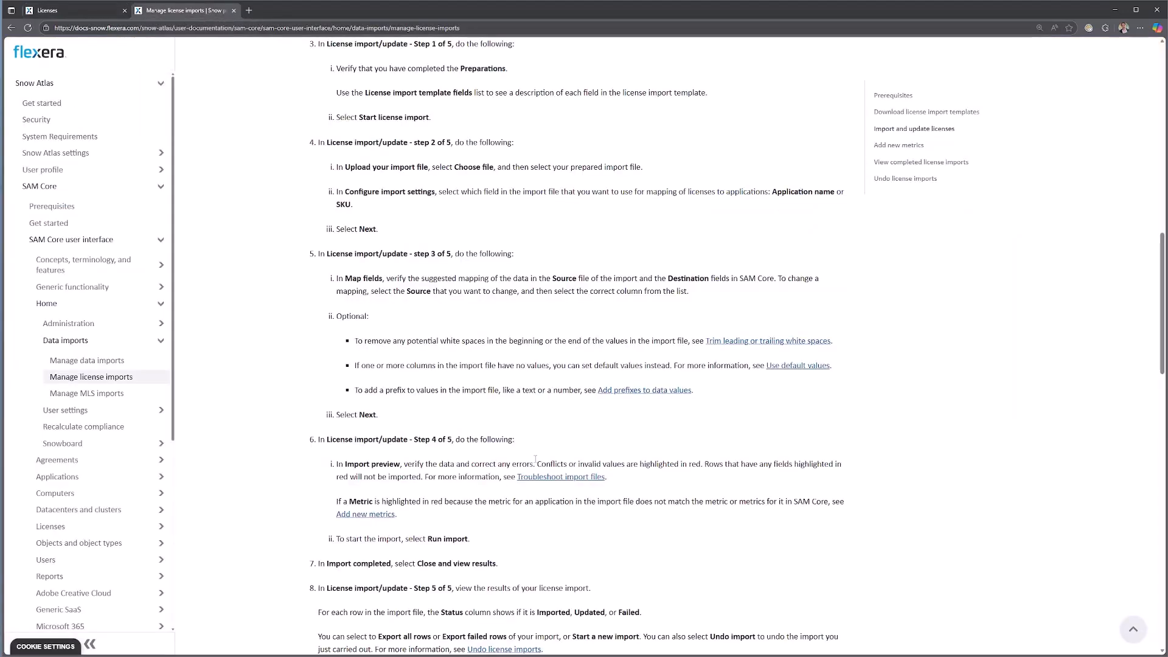
{"action": "scroll", "coordinate": [509, 444], "scroll_direction": "up", "scroll_amount": 4}
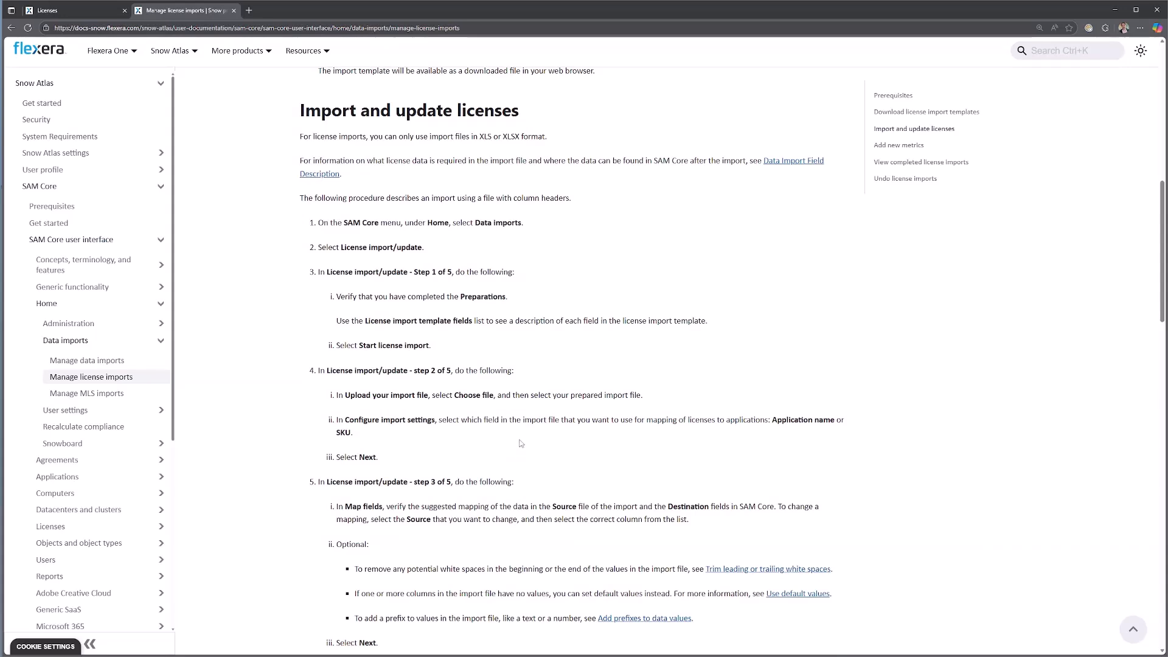
{"action": "scroll", "coordinate": [555, 254], "scroll_direction": "up", "scroll_amount": 1}
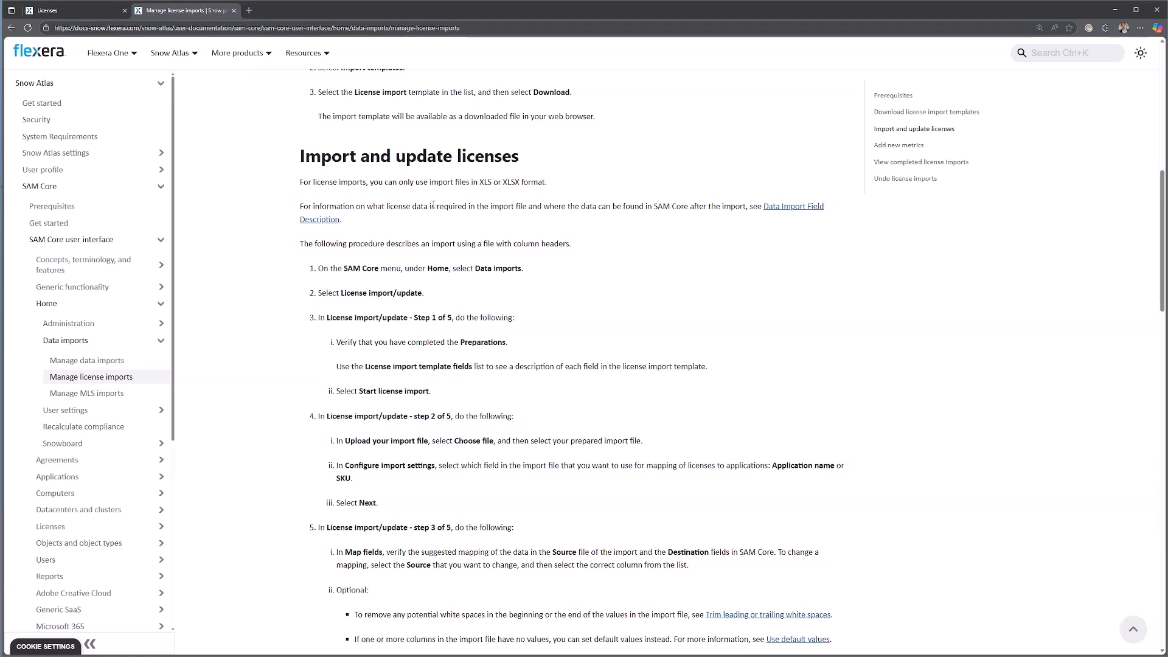
{"action": "scroll", "coordinate": [478, 336], "scroll_direction": "down", "scroll_amount": 1}
{"action": "scroll", "coordinate": [478, 336], "scroll_direction": "down", "scroll_amount": 5}
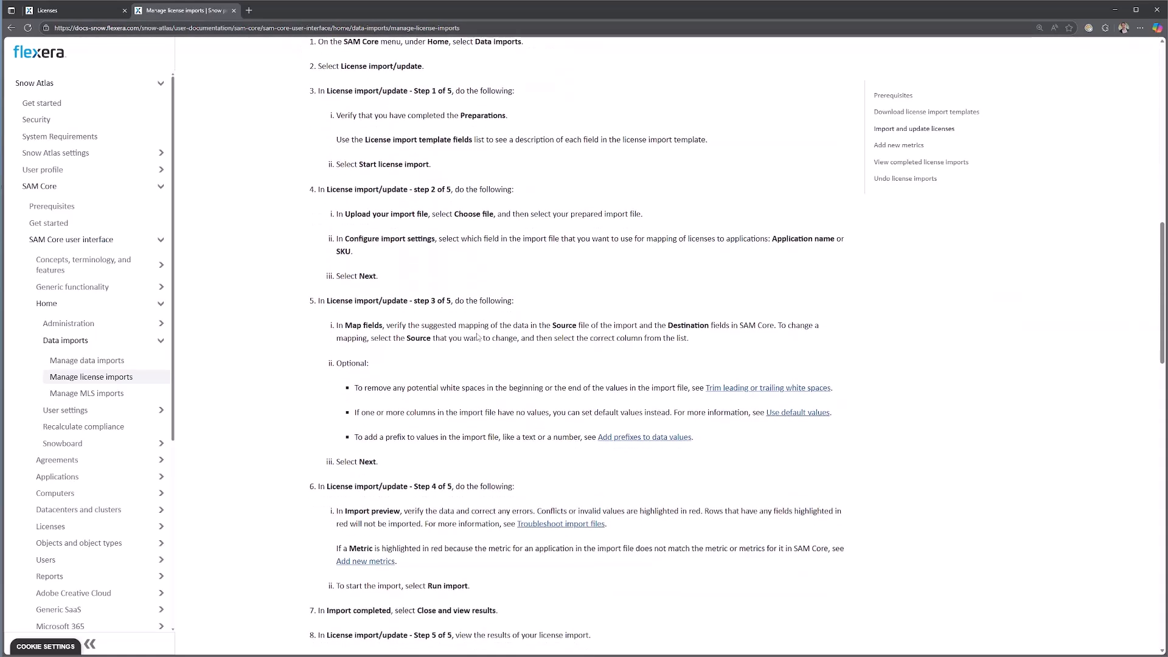
Return to SAM Core, view the License import template offered under Data imports, and close the template dialog.
{"action": "left_click", "coordinate": [84, 11]}
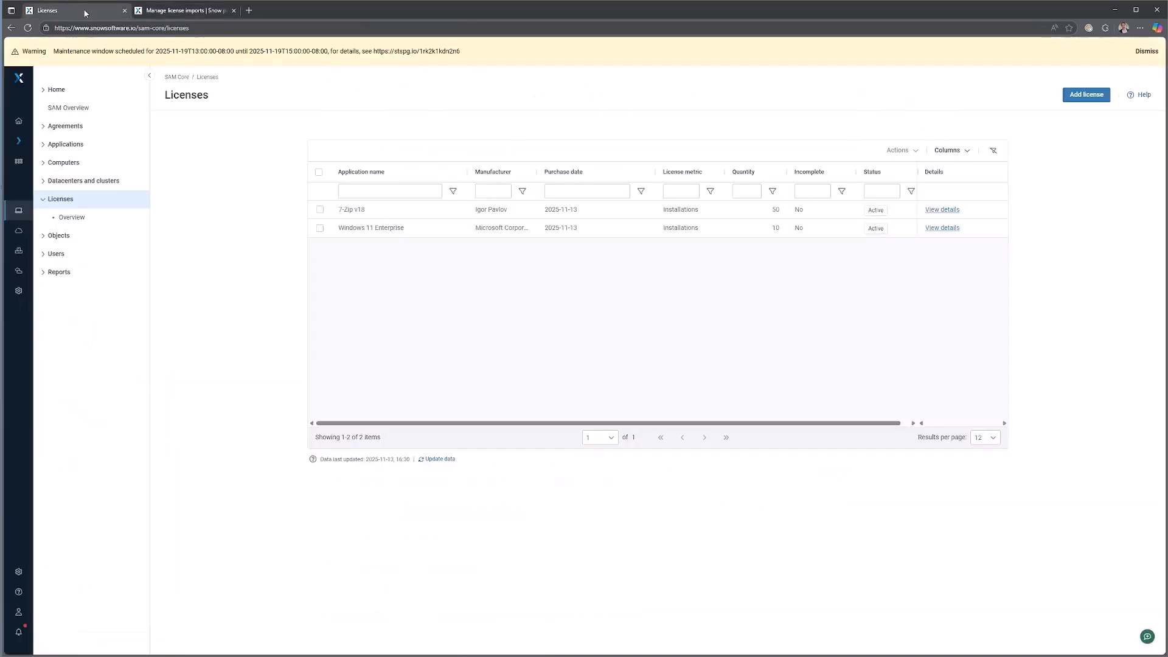
{"action": "left_click", "coordinate": [62, 92]}
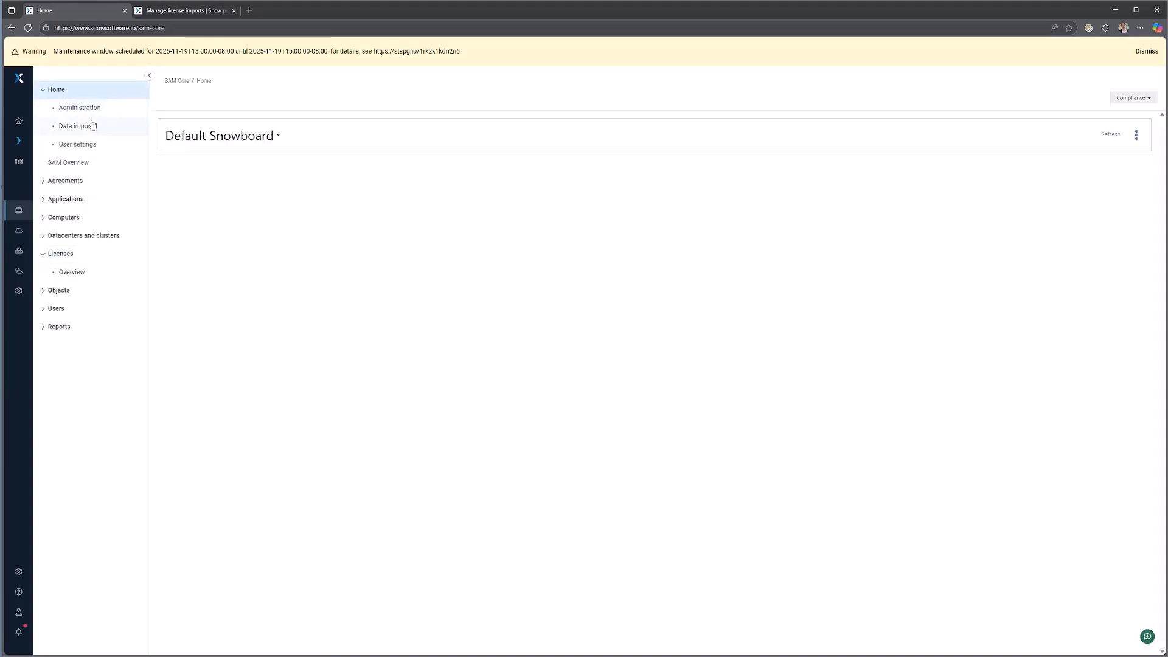
{"action": "left_click", "coordinate": [73, 127]}
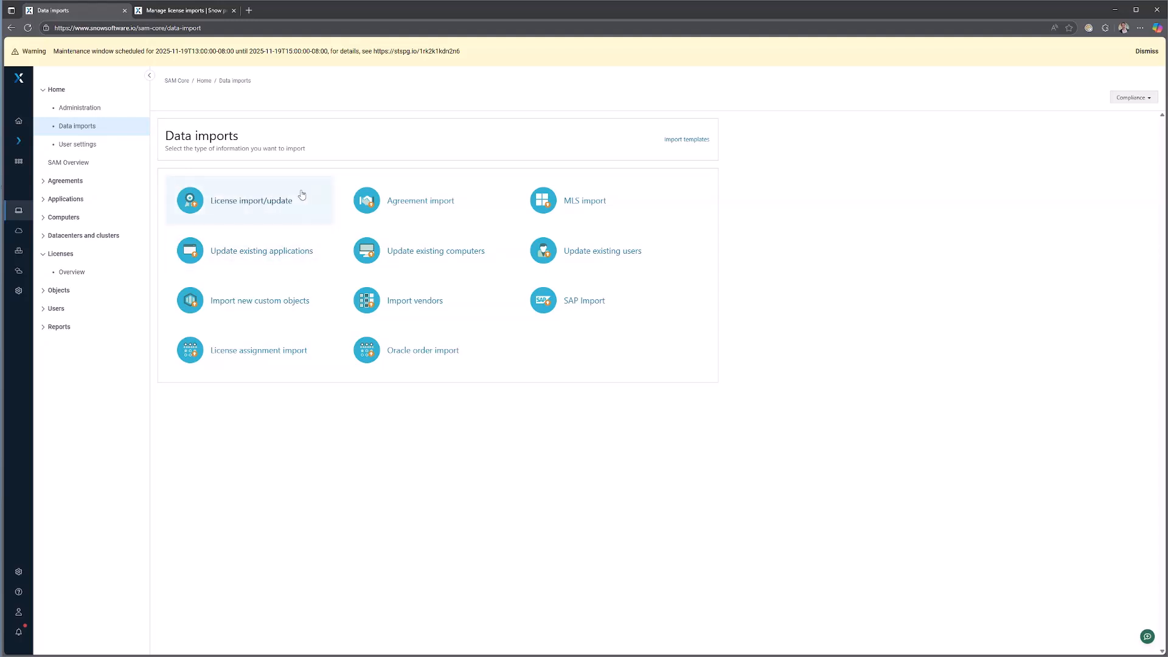
{"action": "left_click", "coordinate": [685, 141]}
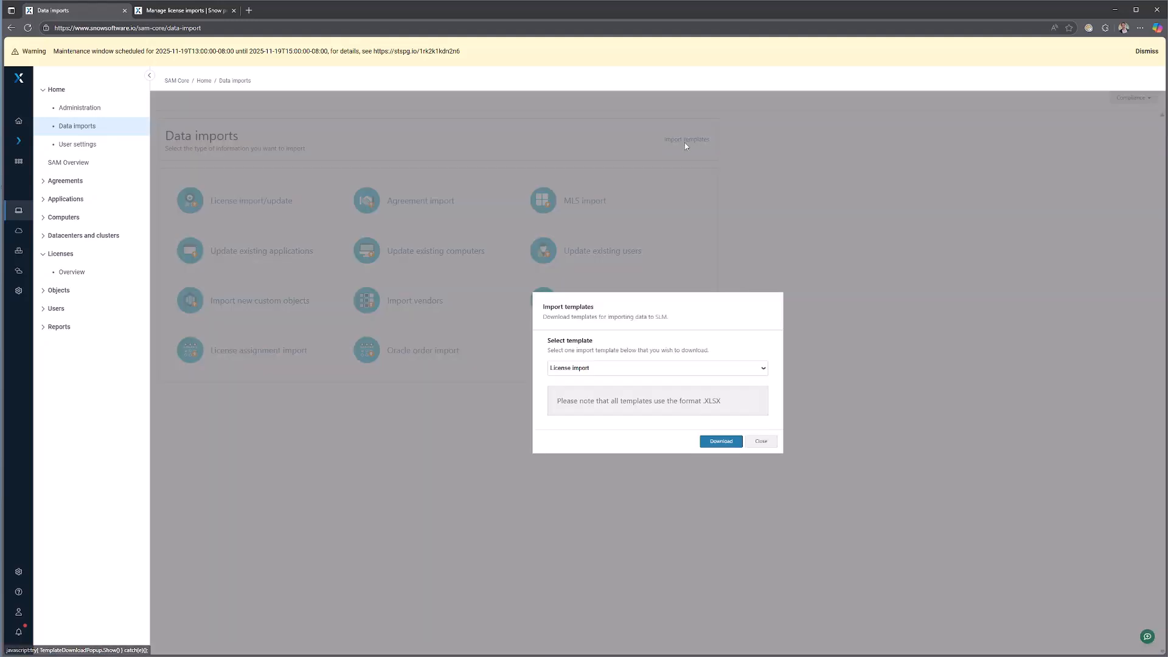
{"action": "left_click", "coordinate": [762, 443]}
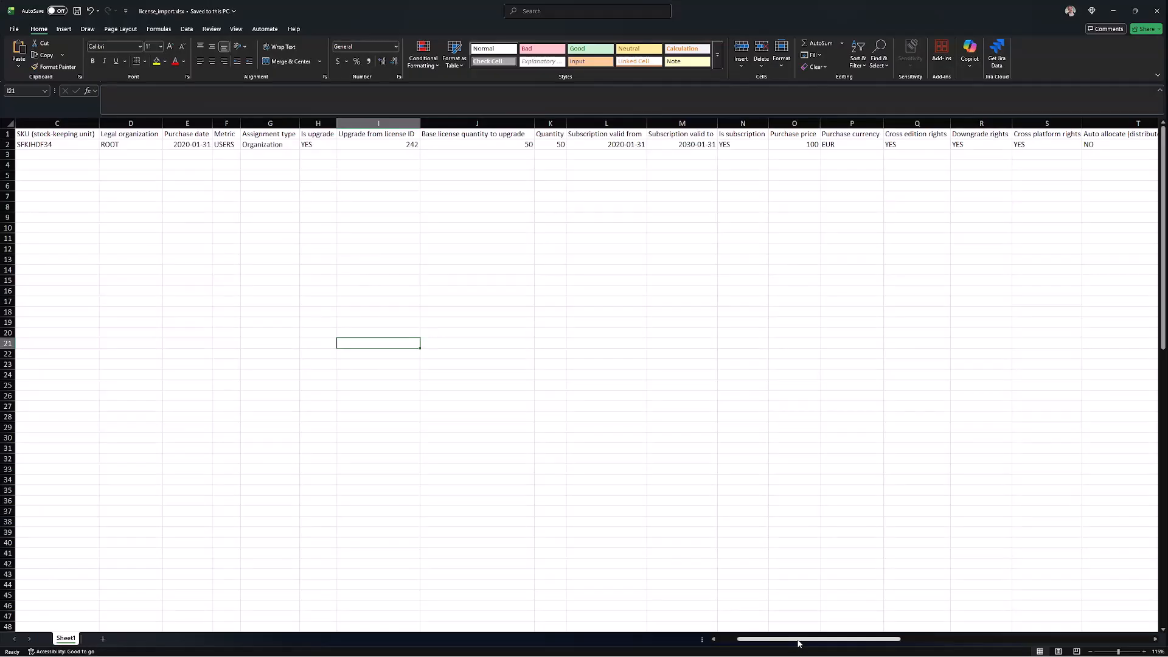
Examine the column headers of the license_import.xlsx template in Excel, from License ID through to the [Custom fields] column.
{"action": "left_click_drag", "start_coordinate": [799, 640], "coordinate": [779, 640]}
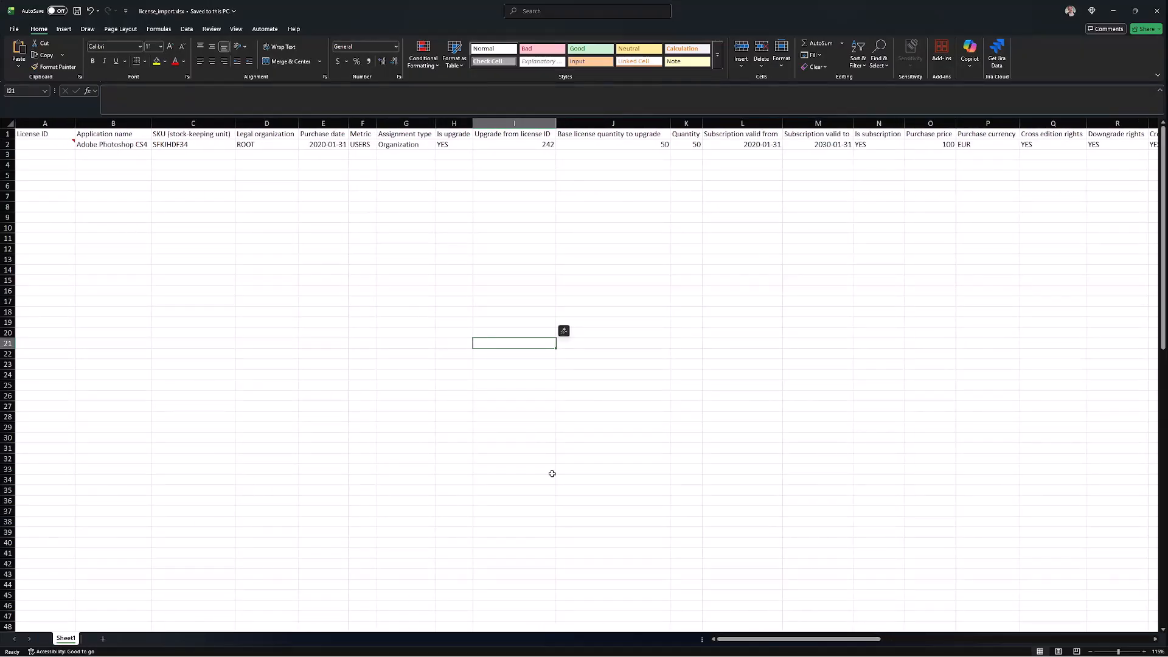
{"action": "left_click_drag", "start_coordinate": [831, 644], "coordinate": [1110, 652]}
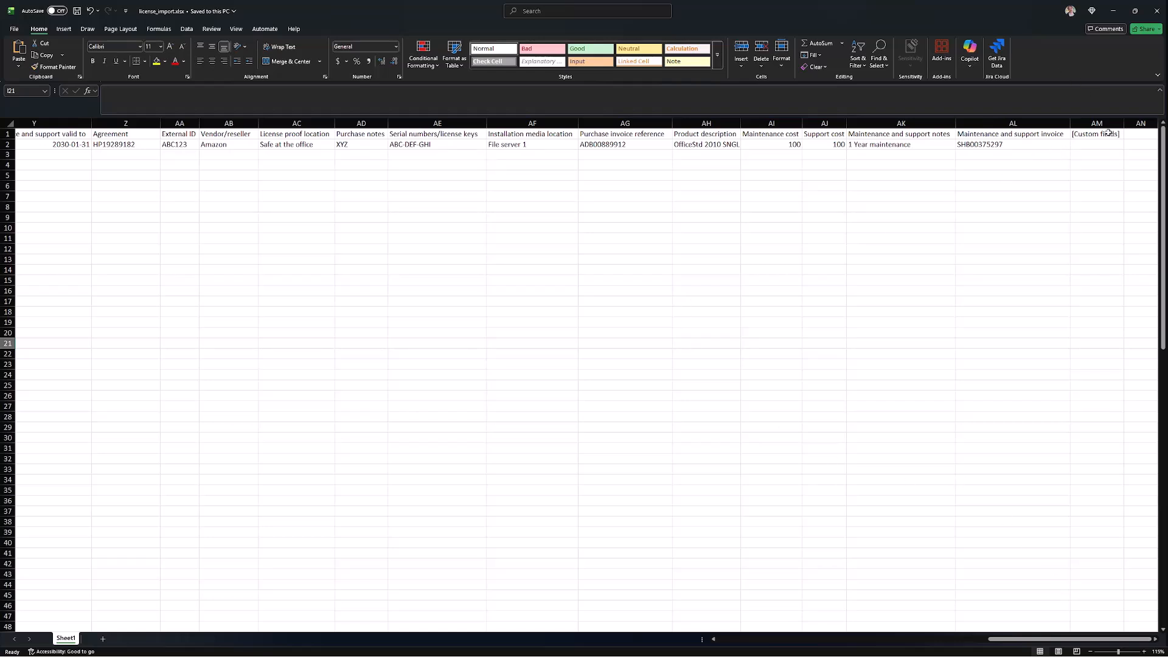
{"action": "left_click_drag", "start_coordinate": [1103, 131], "coordinate": [1099, 145]}
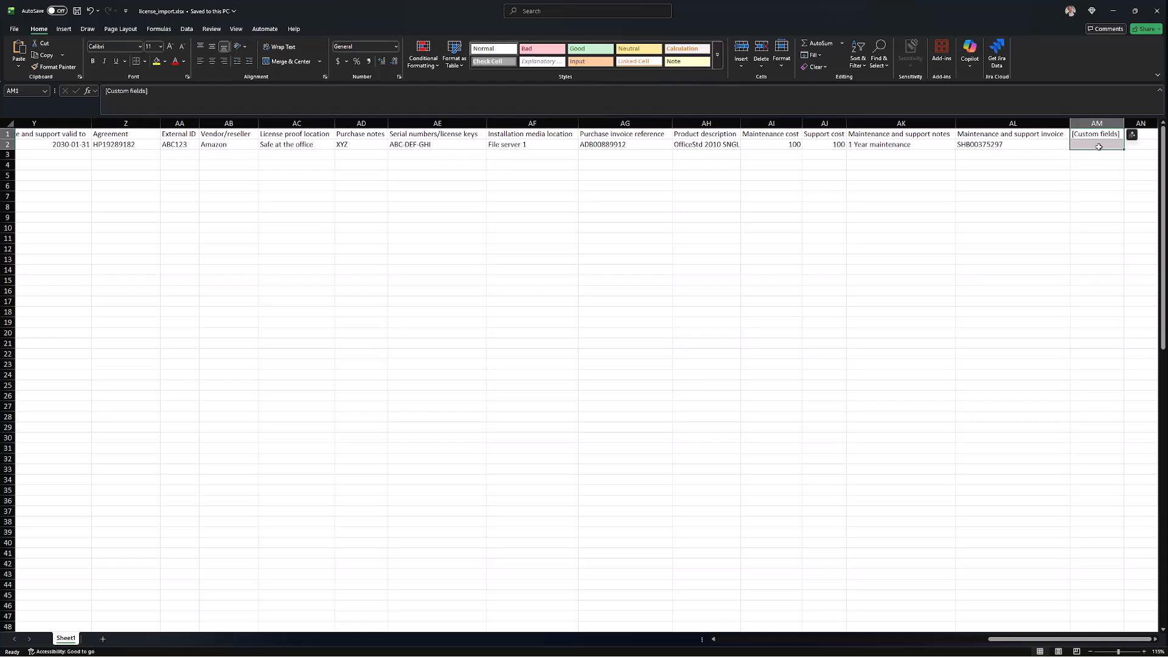
{"action": "left_click", "coordinate": [1114, 137]}
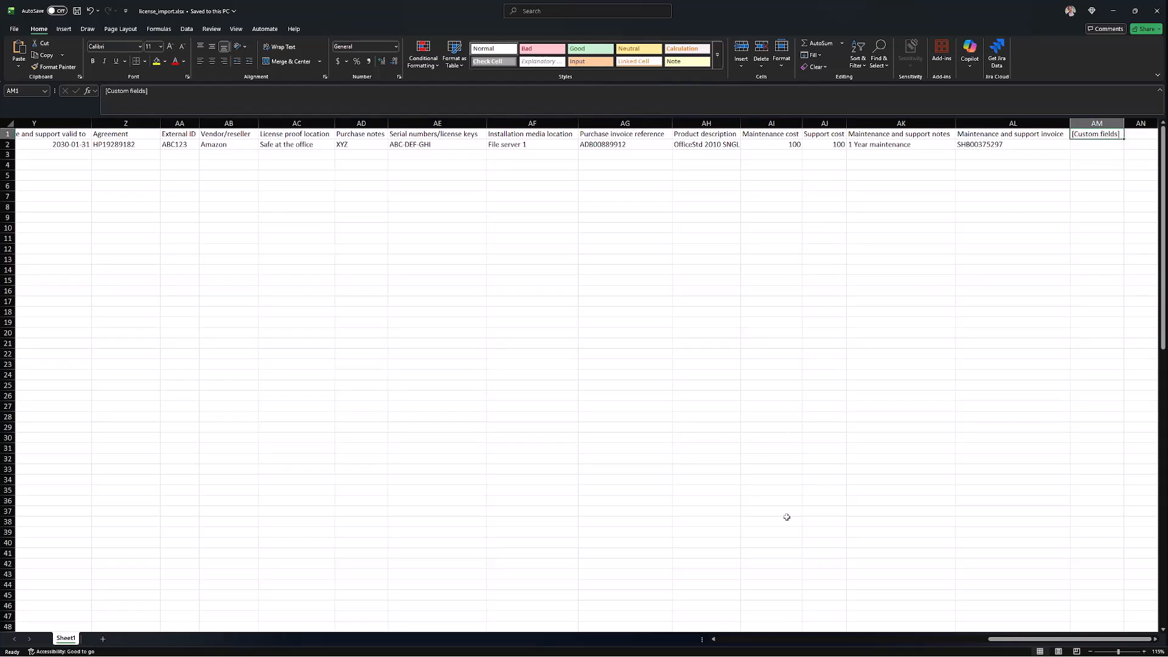
{"action": "left_click_drag", "start_coordinate": [1093, 637], "coordinate": [822, 639]}
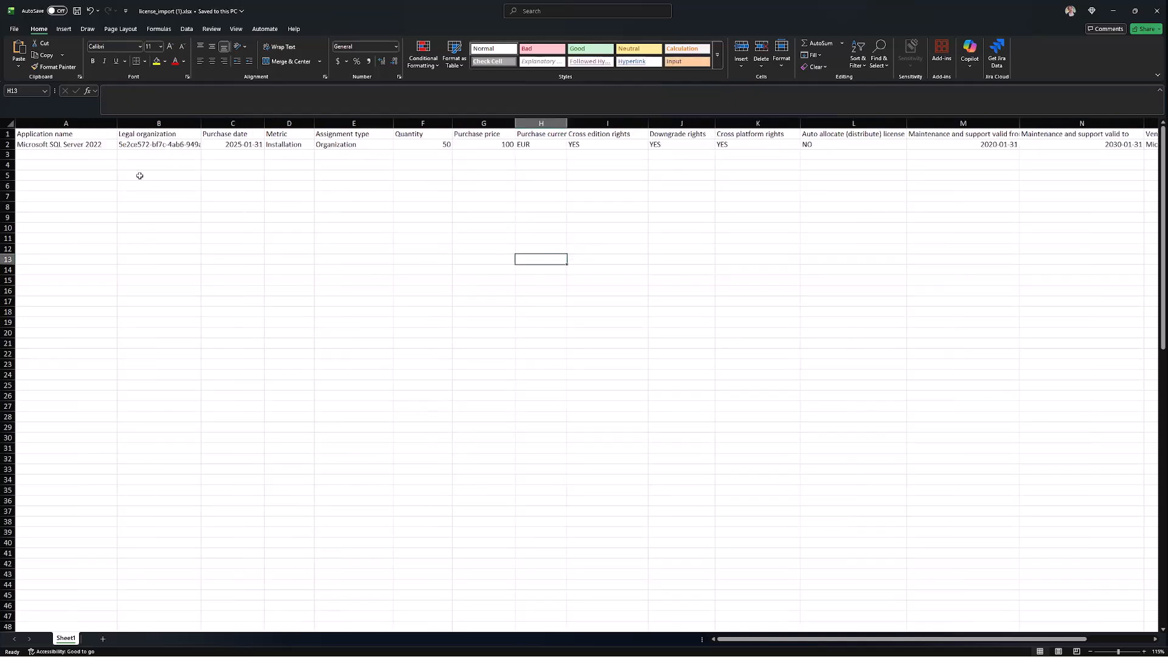
Check the Microsoft SQL Server 2022 row from application name to purchase currency in license_import (1).xlsx, widening the Legal organization column.
{"action": "left_click", "coordinate": [63, 146]}
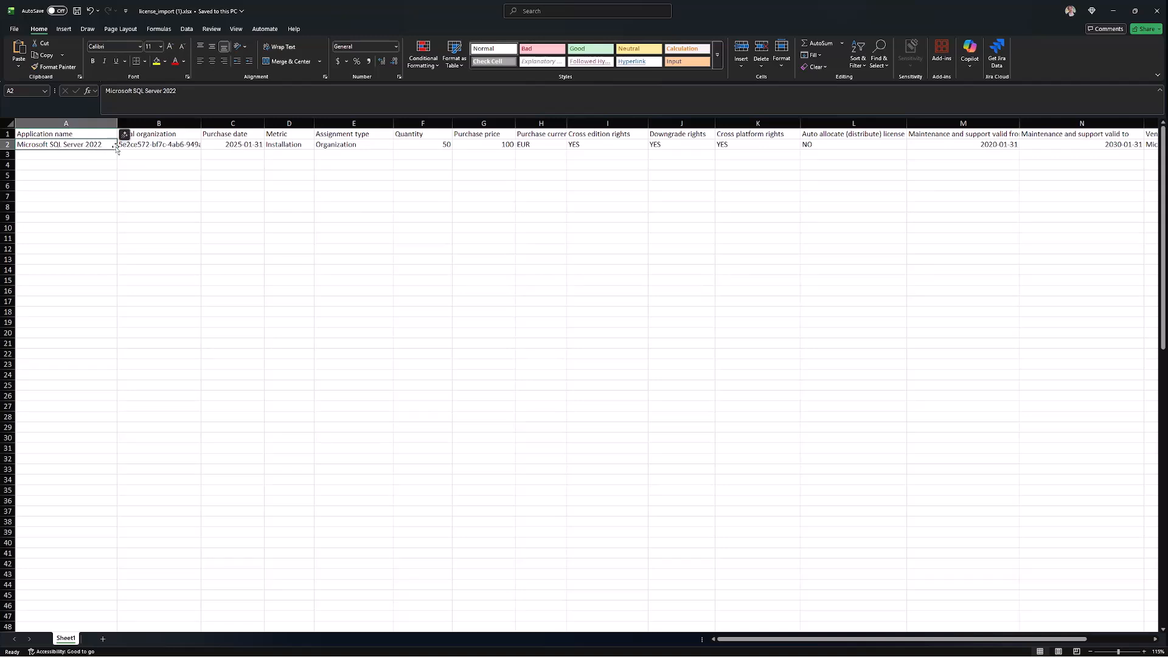
{"action": "left_click", "coordinate": [177, 146]}
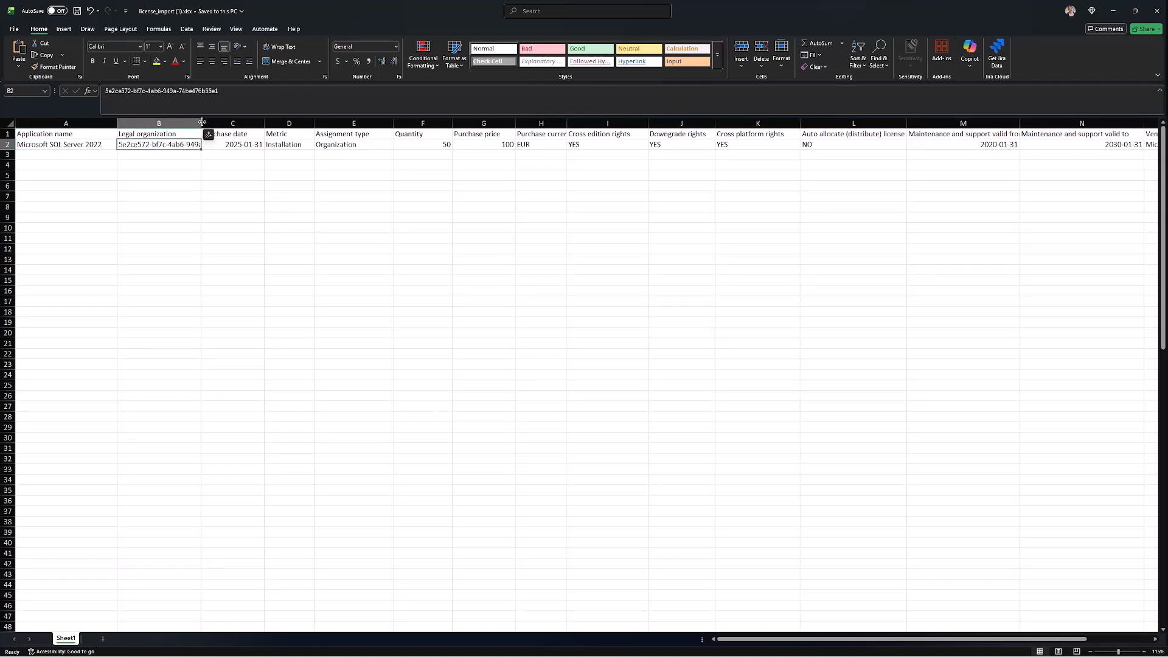
{"action": "left_click_drag", "start_coordinate": [202, 123], "coordinate": [234, 120]}
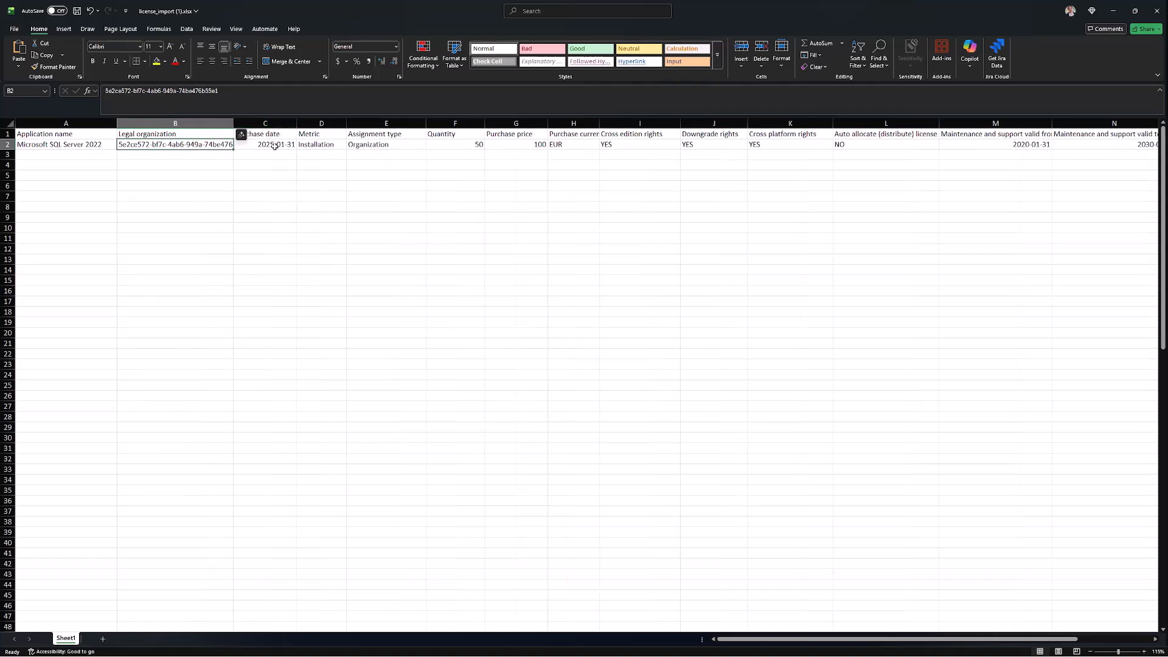
{"action": "left_click", "coordinate": [275, 146]}
{"action": "left_click", "coordinate": [335, 146]}
{"action": "left_click", "coordinate": [388, 144]}
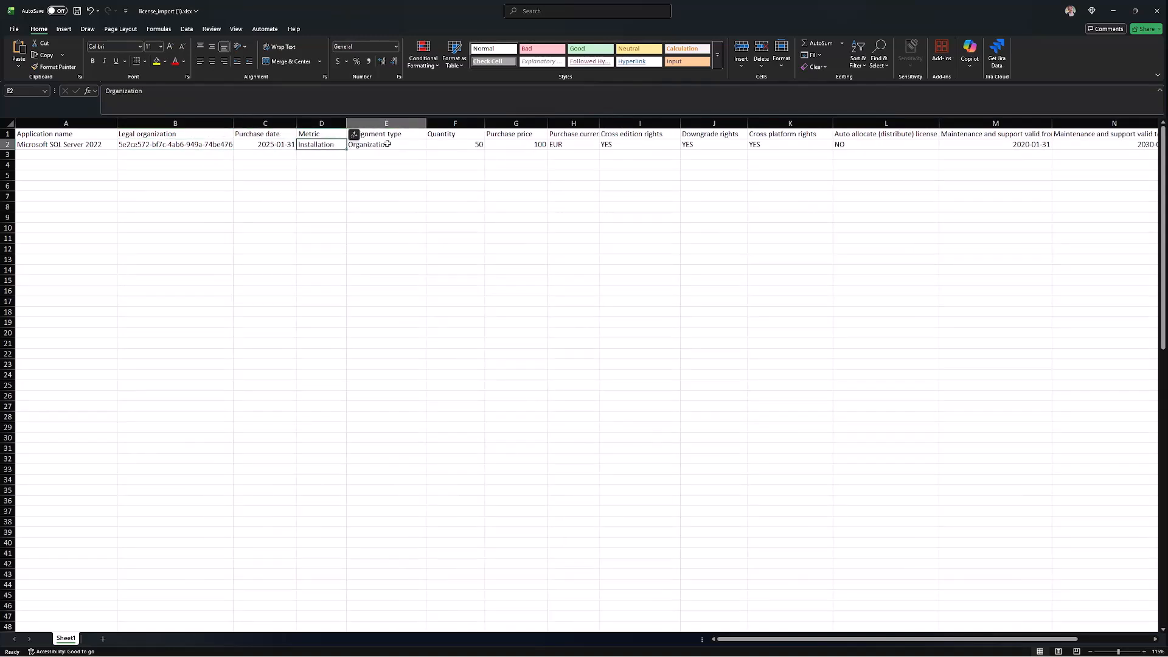
{"action": "left_click", "coordinate": [460, 145]}
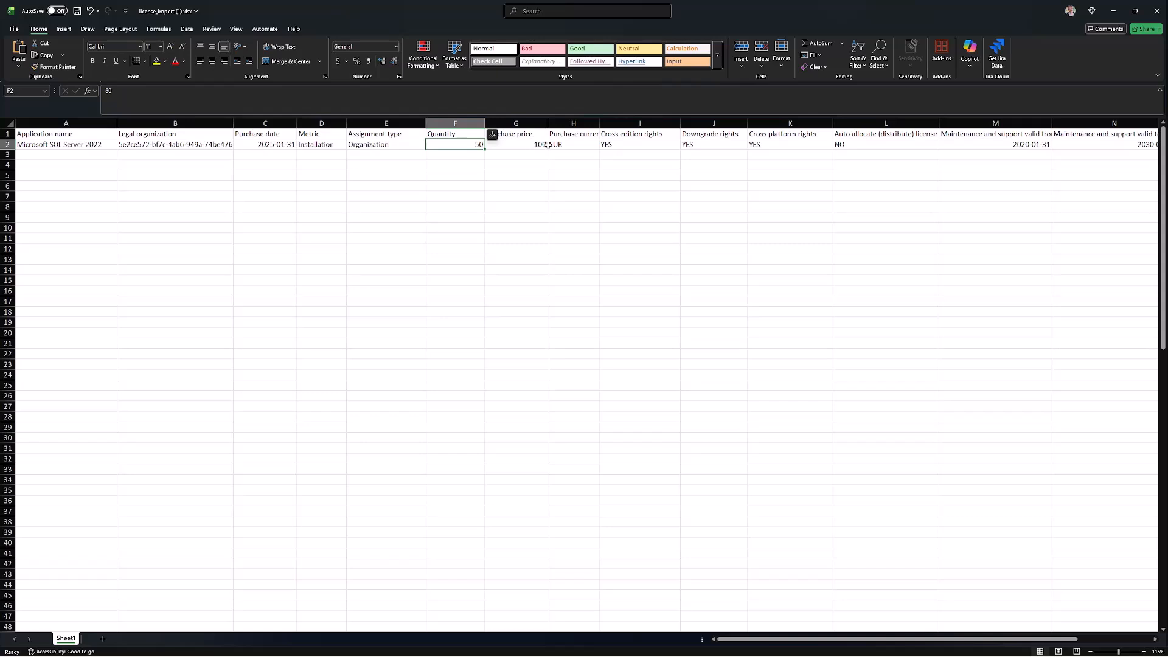
{"action": "left_click", "coordinate": [579, 146]}
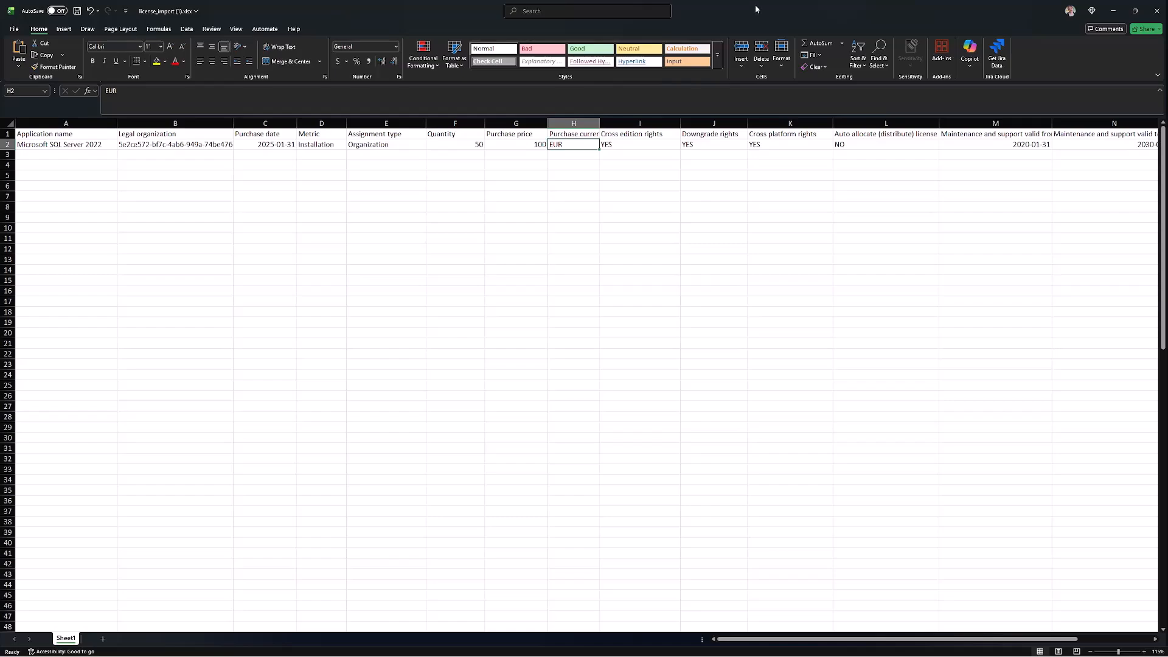
Arrange the license import workbook and the SAM Core browser window side by side, giving the browser the larger share.
{"action": "left_click_drag", "start_coordinate": [755, 5], "coordinate": [24, 288]}
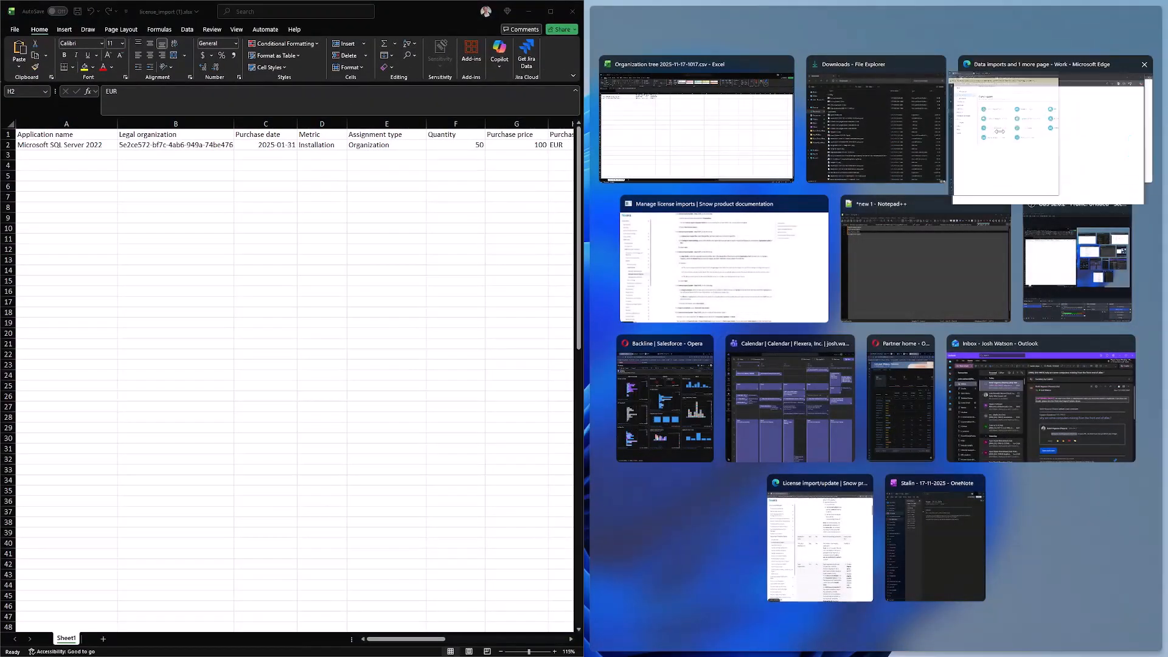
{"action": "left_click", "coordinate": [1024, 116]}
{"action": "left_click_drag", "start_coordinate": [585, 219], "coordinate": [442, 216]}
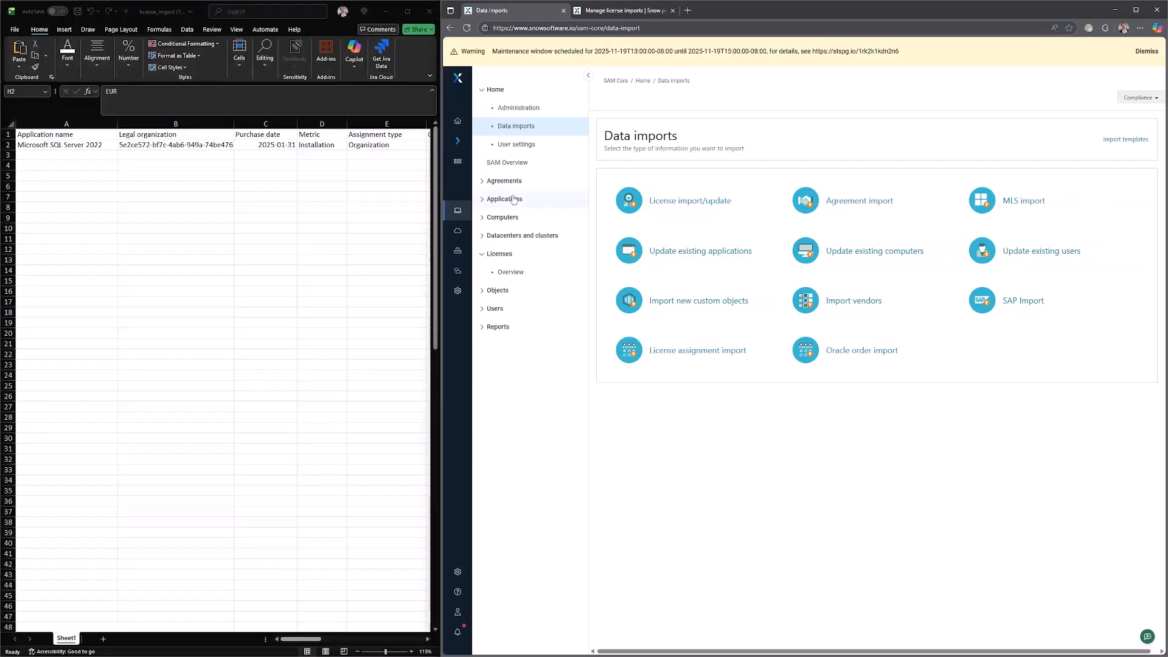
Filter the applications by "sql", open Microsoft SQL Server 2022, and check its exact name and default metric.
{"action": "left_click", "coordinate": [512, 199]}
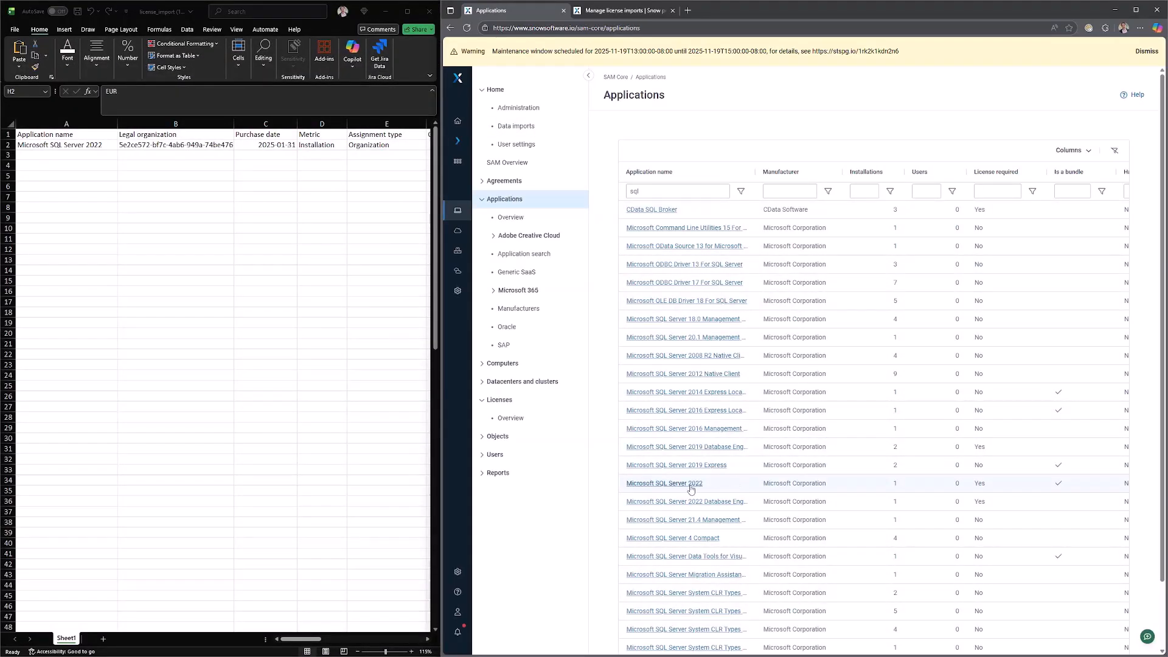
{"action": "left_click", "coordinate": [690, 485]}
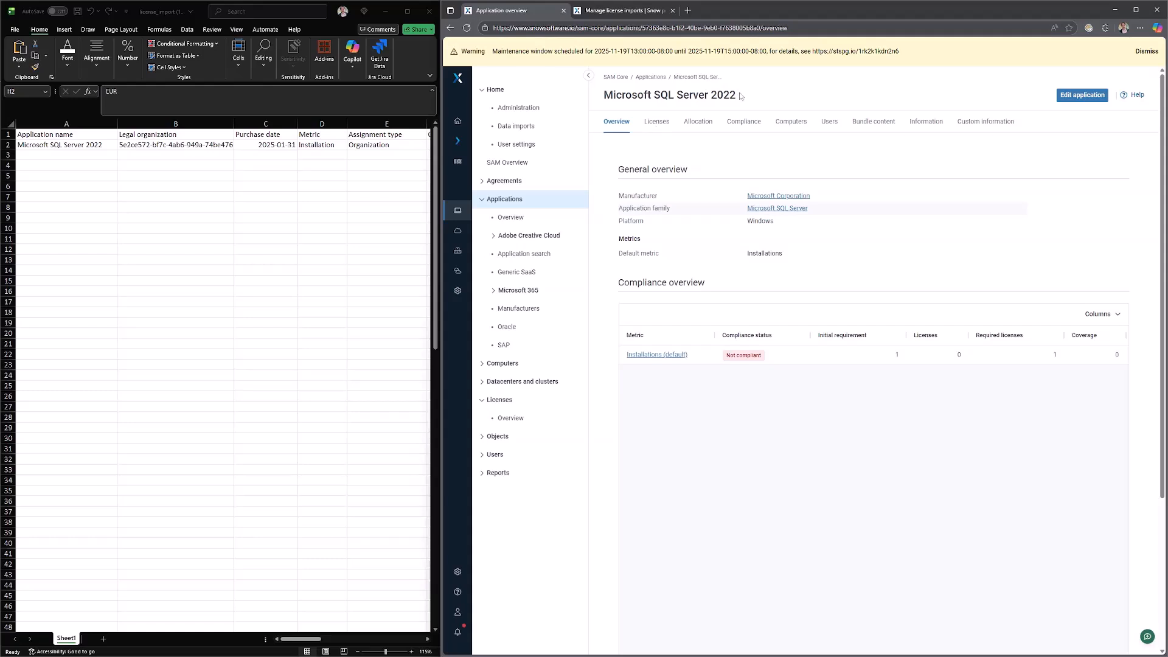
{"action": "left_click_drag", "start_coordinate": [741, 96], "coordinate": [604, 103]}
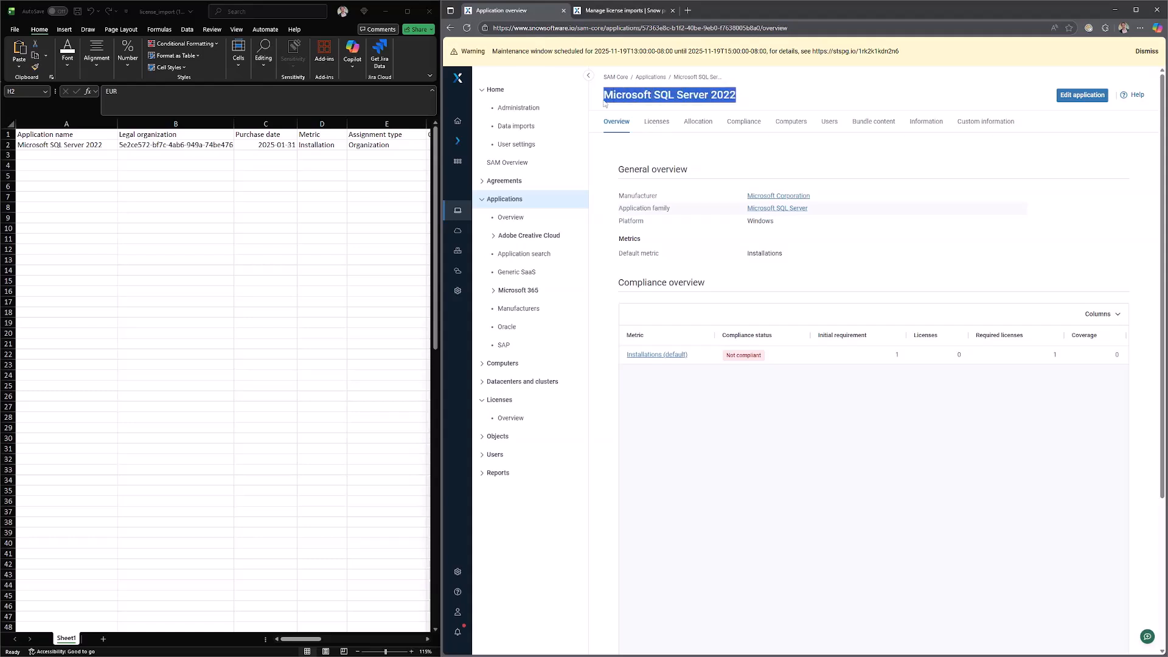
{"action": "left_click", "coordinate": [775, 86]}
{"action": "left_click_drag", "start_coordinate": [780, 254], "coordinate": [639, 253]}
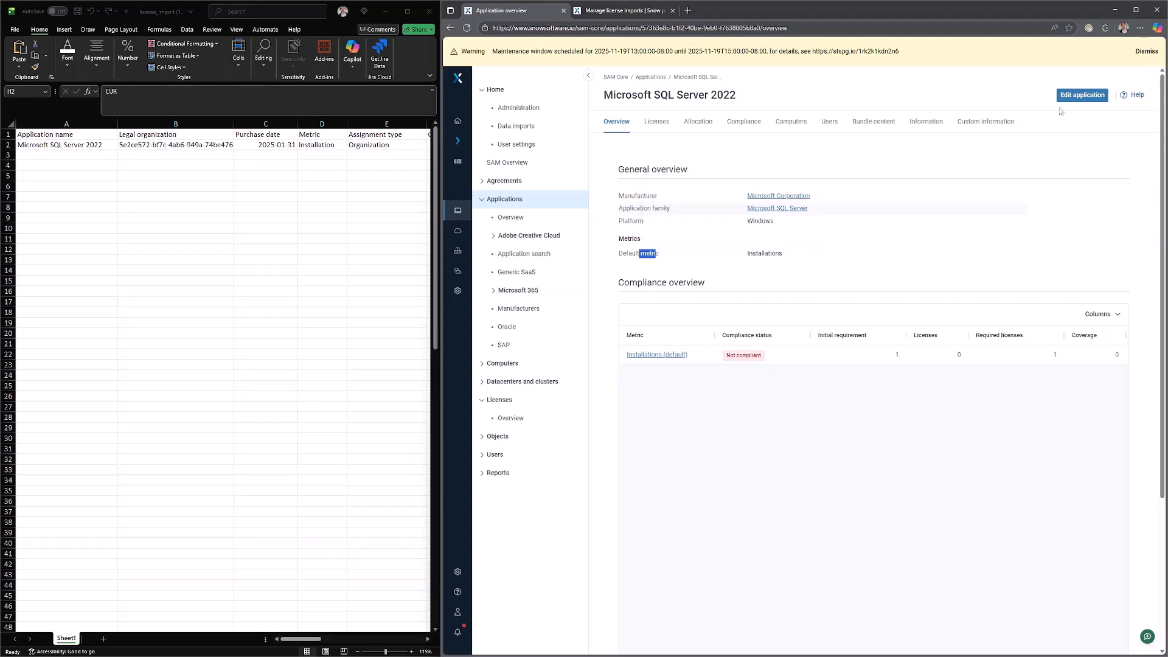
View the metrics available in the license settings of Microsoft SQL Server 2022, and return to its overview without saving.
{"action": "left_click", "coordinate": [1103, 99]}
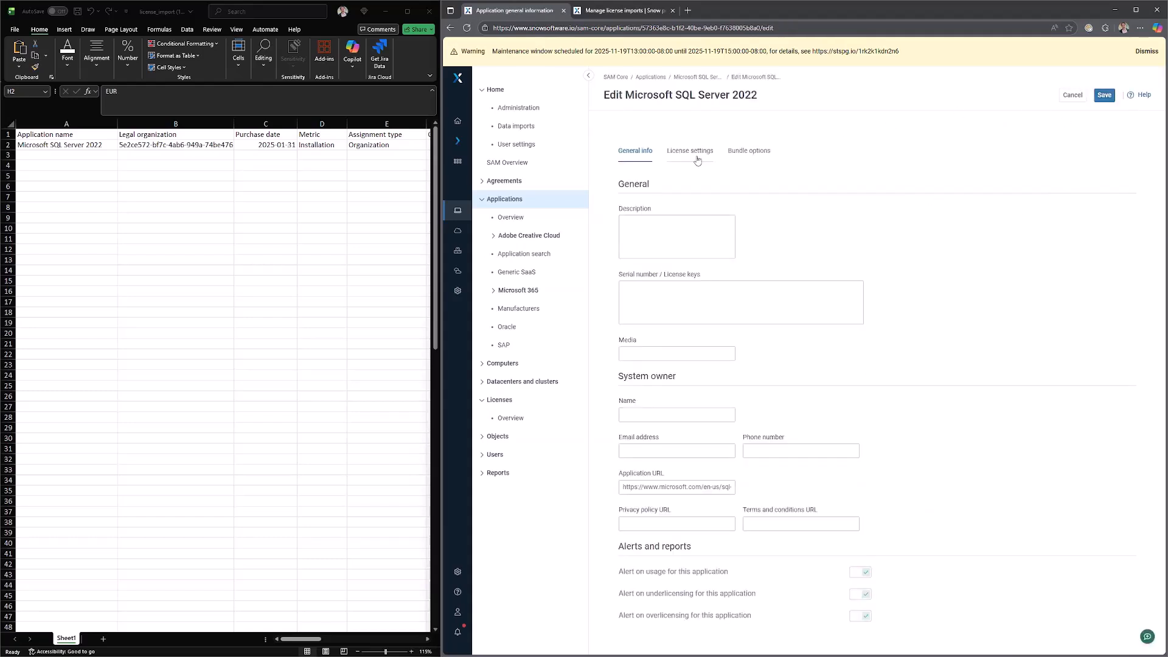
{"action": "left_click", "coordinate": [698, 159]}
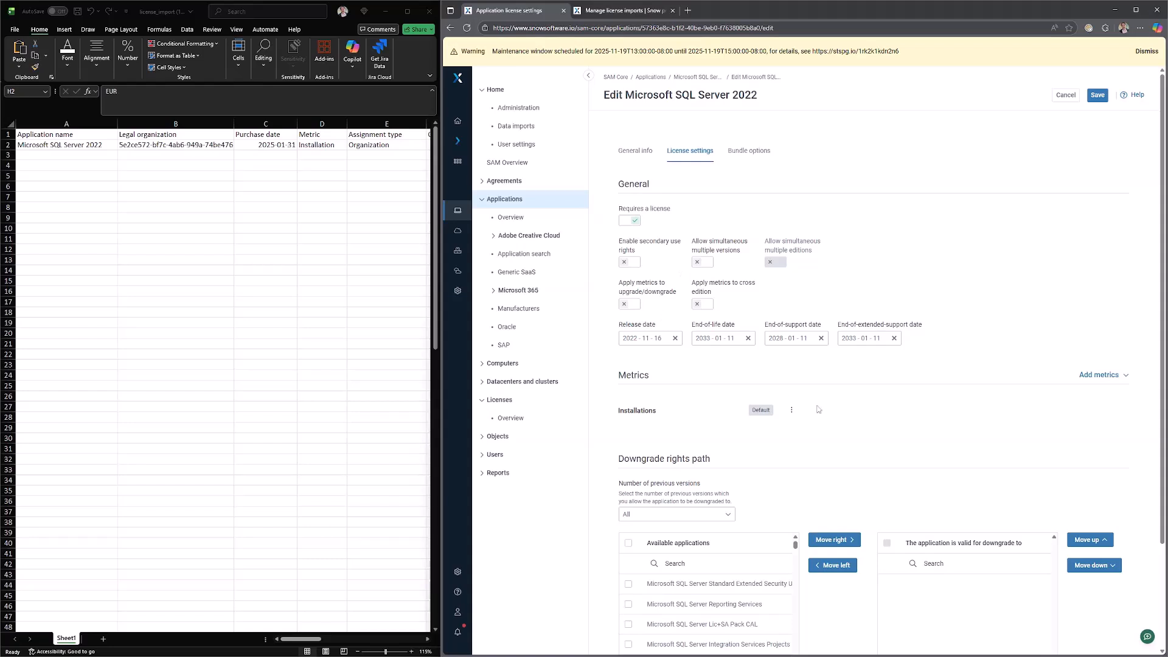
{"action": "left_click", "coordinate": [1114, 376]}
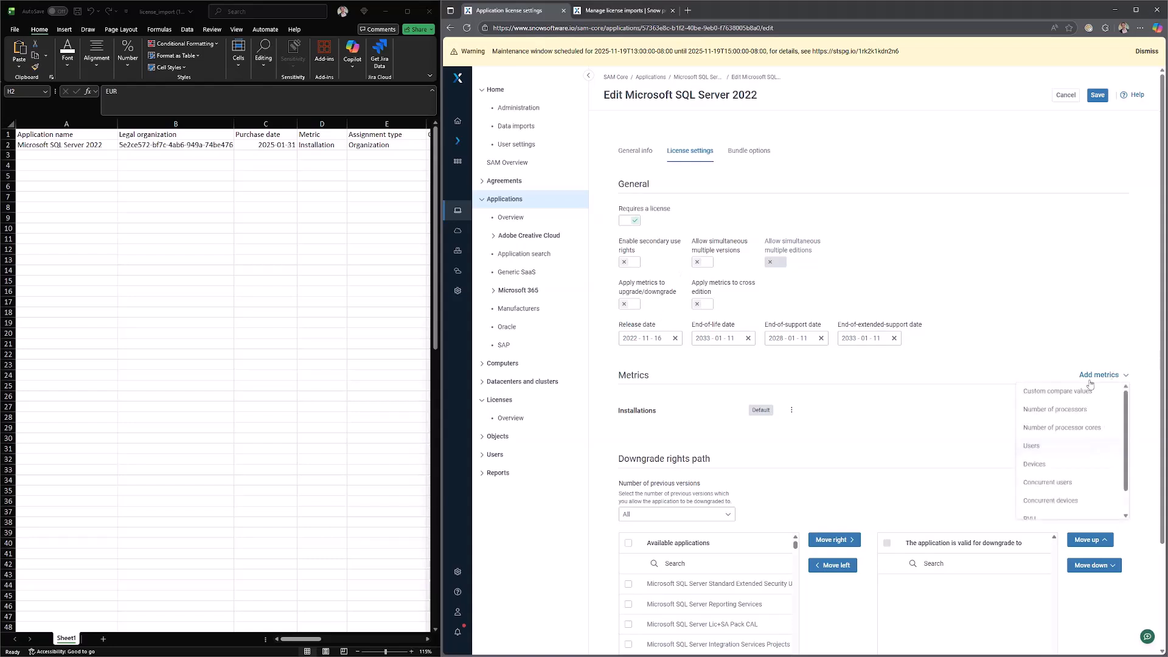
{"action": "left_click", "coordinate": [845, 418]}
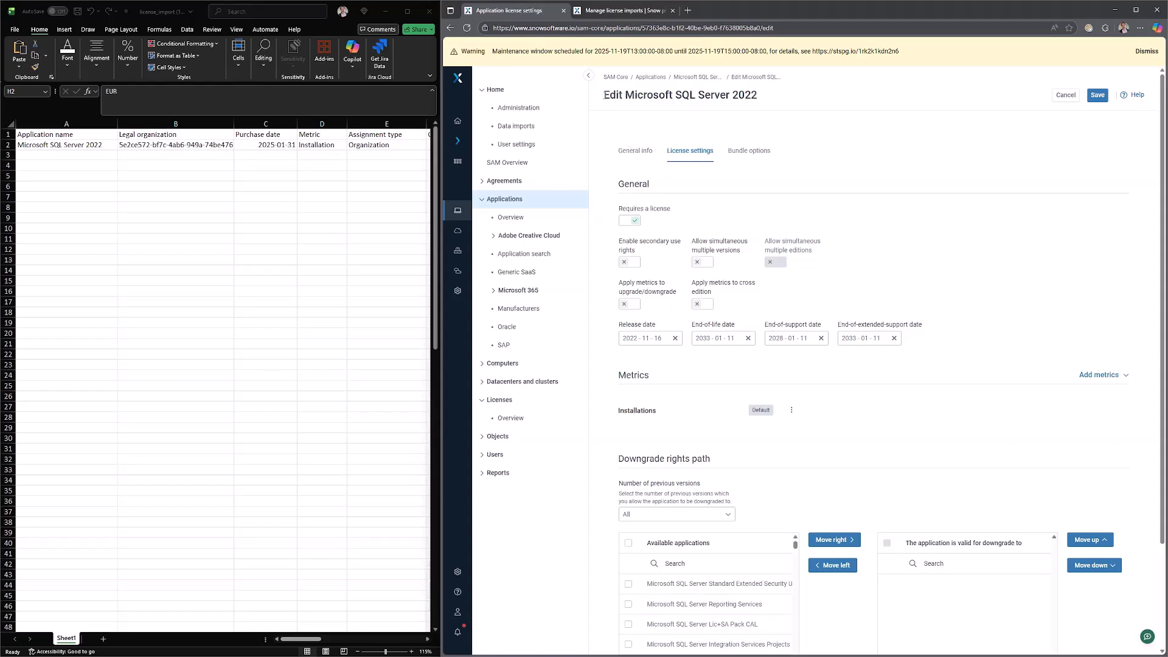
{"action": "left_click", "coordinate": [698, 77]}
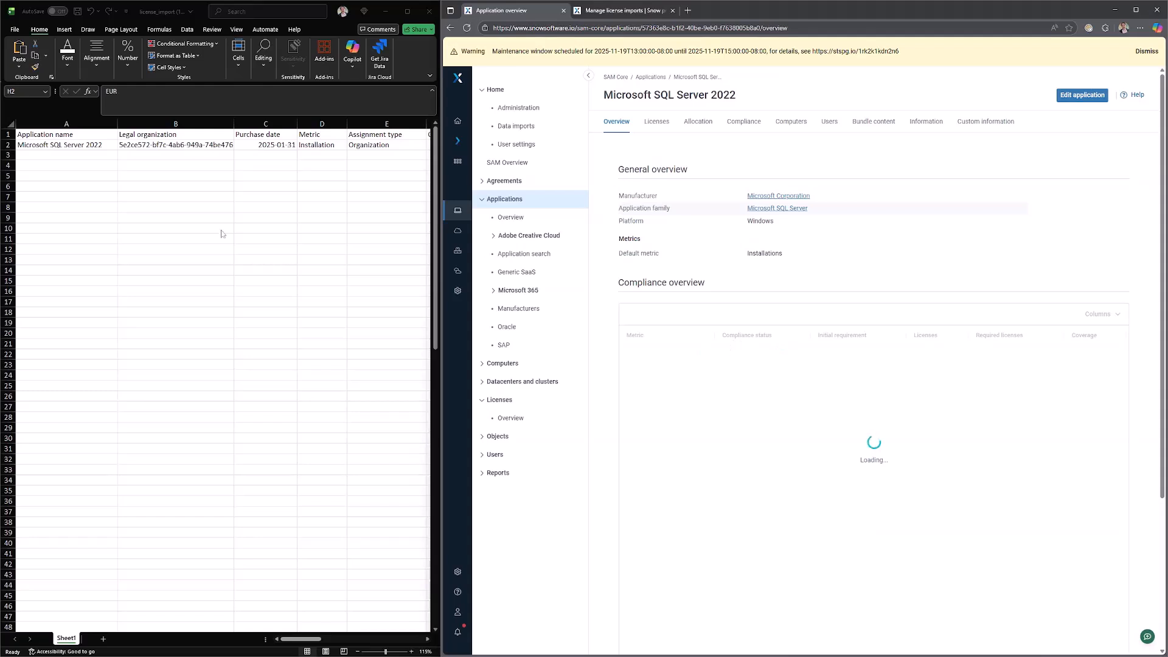
Examine the purchase date, metric, assignment type, quantity and purchase price columns in the license import workbook.
{"action": "left_click", "coordinate": [305, 643]}
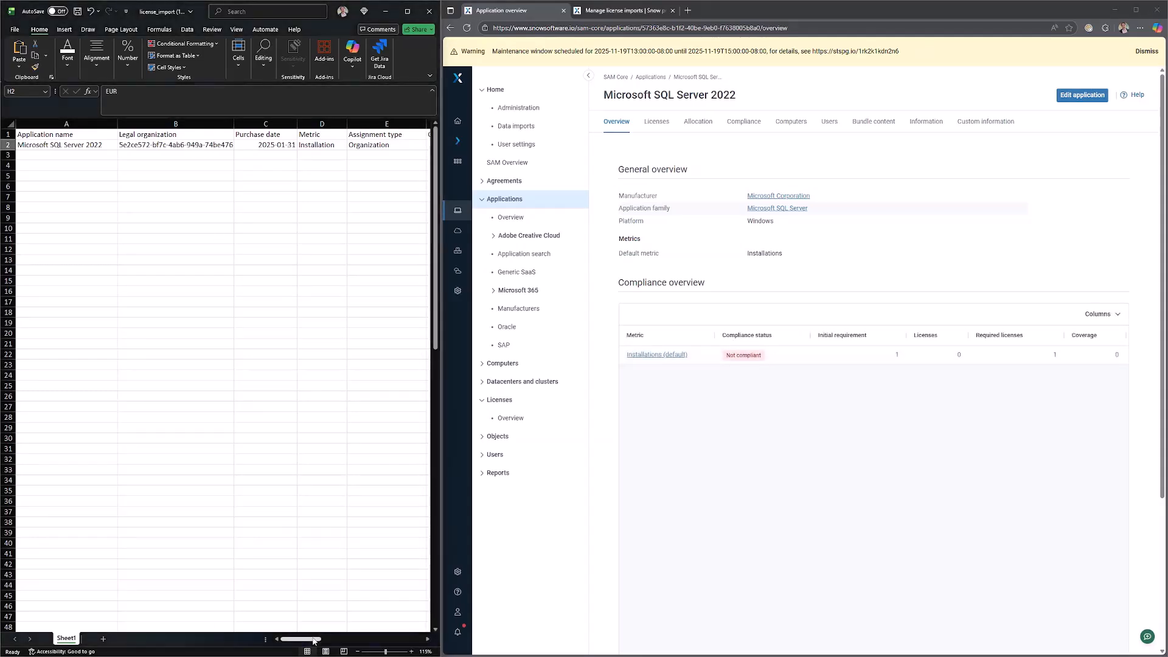
{"action": "left_click_drag", "start_coordinate": [311, 640], "coordinate": [322, 640]}
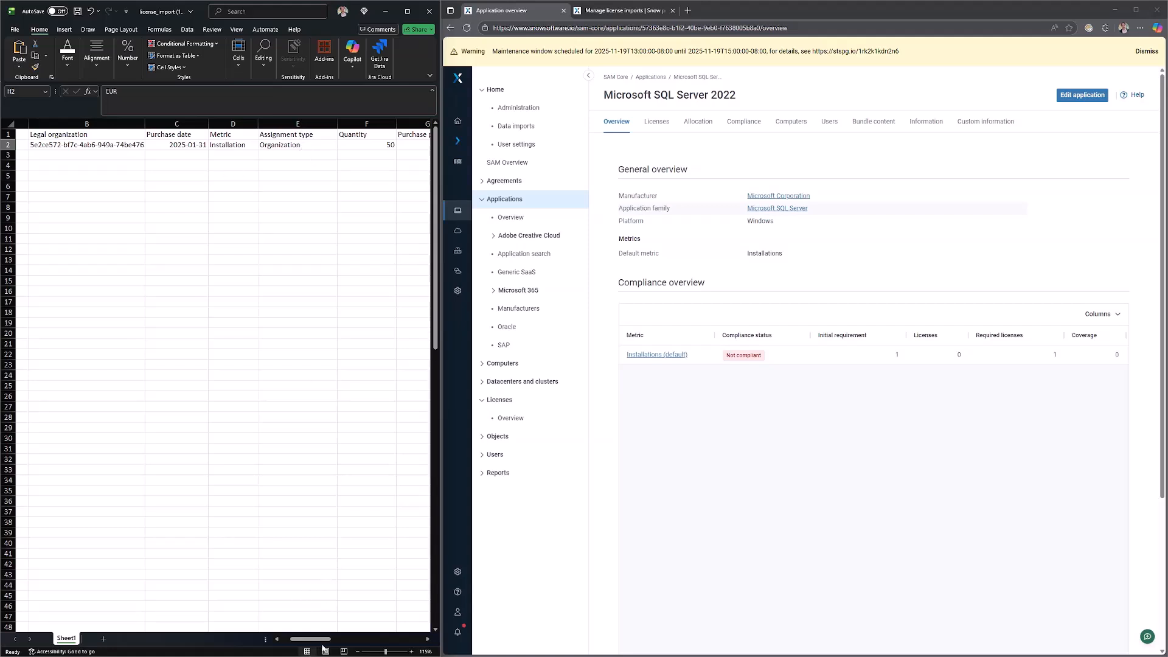
{"action": "left_click_drag", "start_coordinate": [329, 643], "coordinate": [335, 643]}
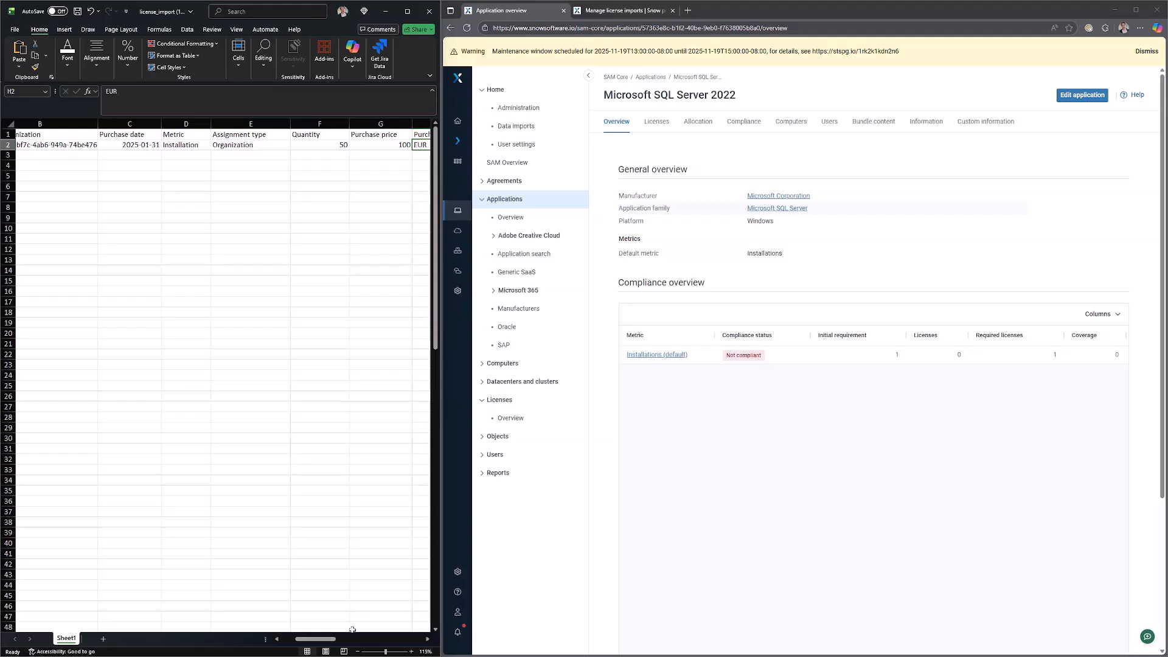
Examine the purchase currency, cross edition, downgrade and cross platform rights columns in the license import workbook.
{"action": "left_click_drag", "start_coordinate": [316, 640], "coordinate": [329, 644]}
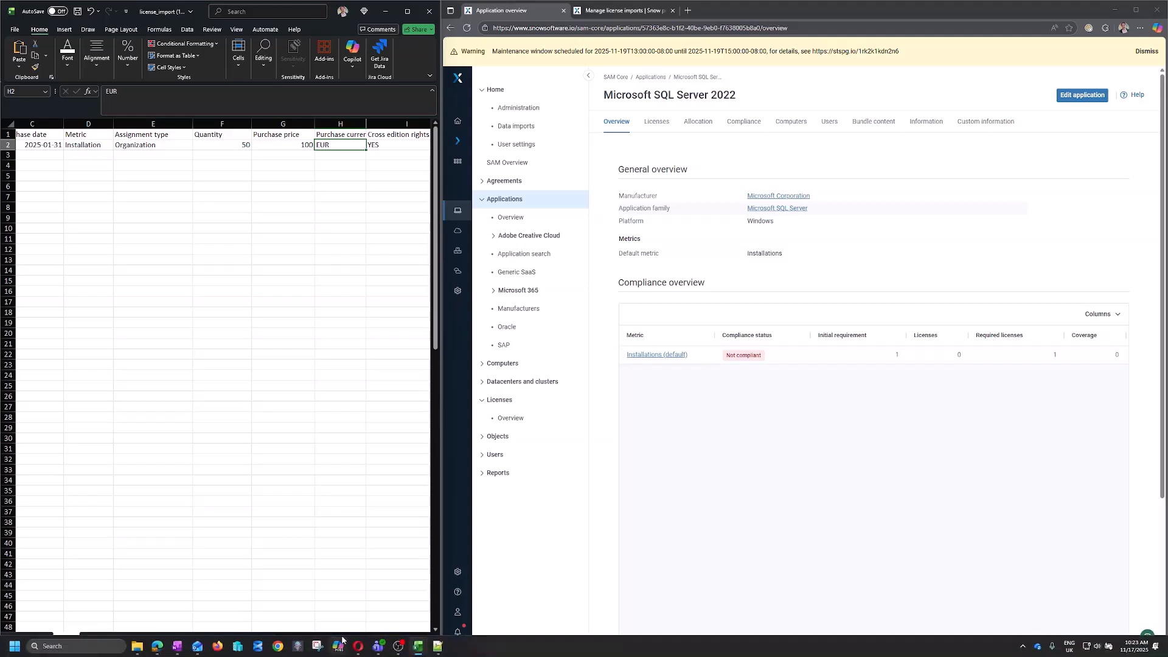
{"action": "left_click_drag", "start_coordinate": [344, 641], "coordinate": [352, 639]}
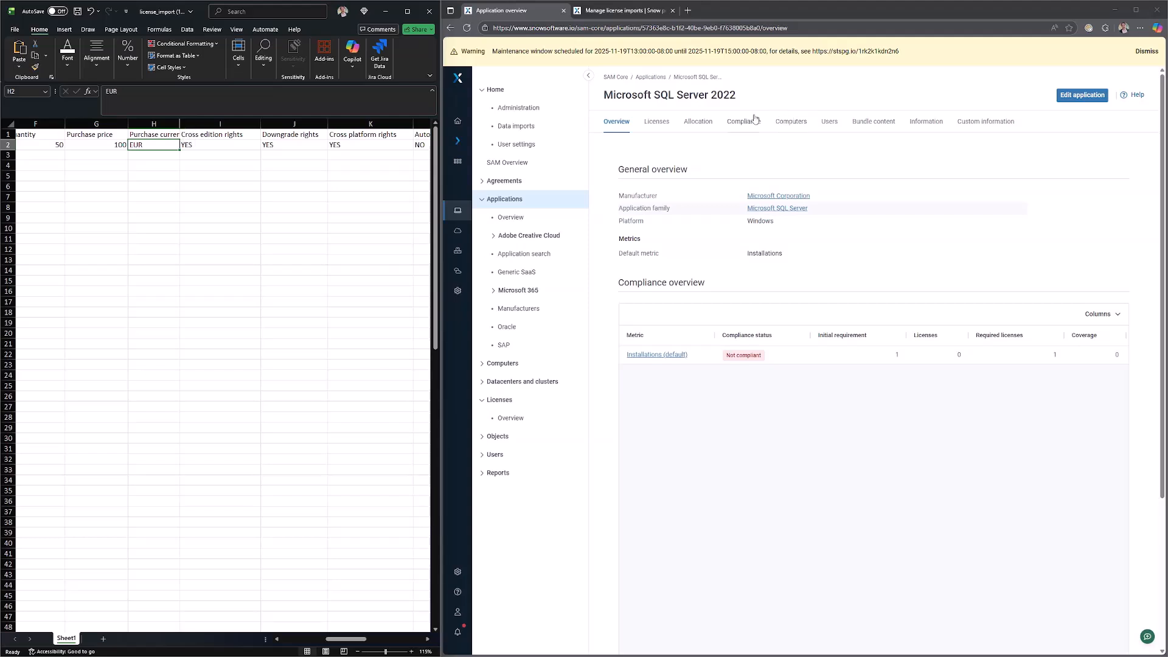
{"action": "left_click", "coordinate": [389, 85]}
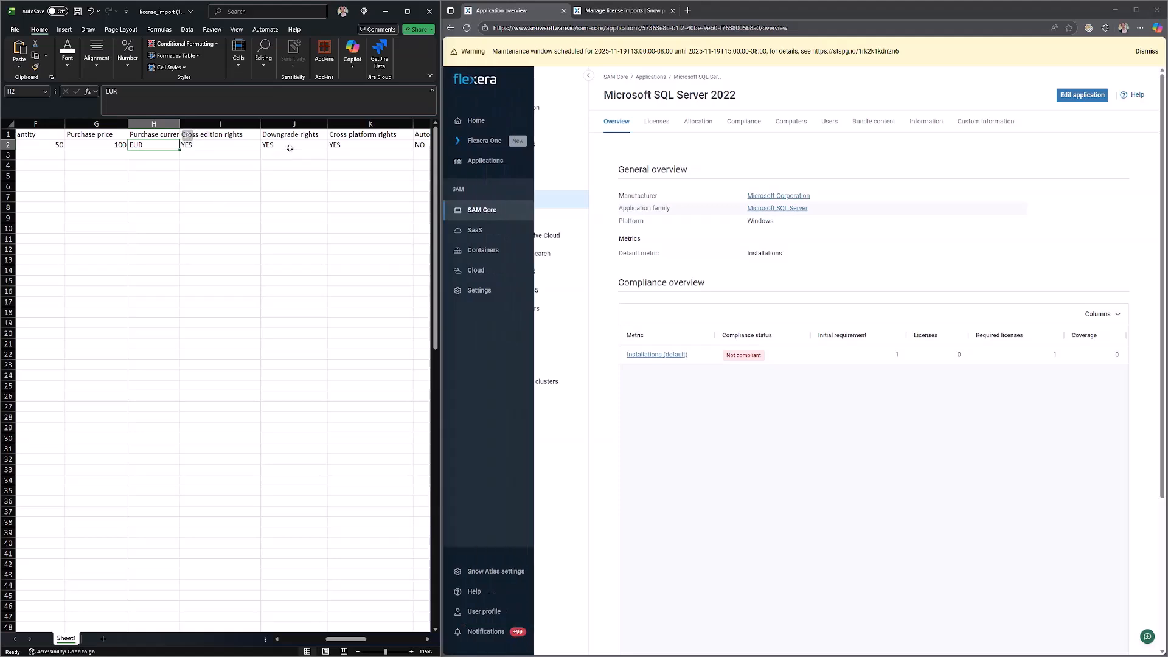
{"action": "left_click", "coordinate": [291, 144]}
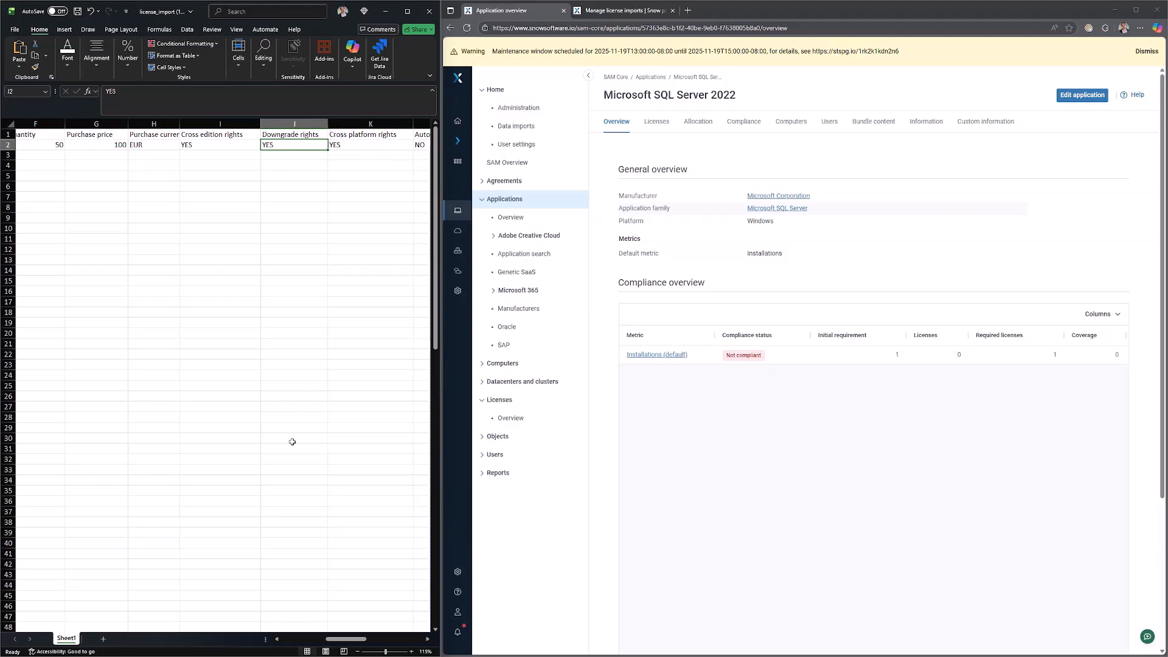
Examine the auto allocate, maintenance and support validity, vendor/reseller and purchase notes columns in the license import workbook.
{"action": "left_click_drag", "start_coordinate": [364, 637], "coordinate": [379, 642]}
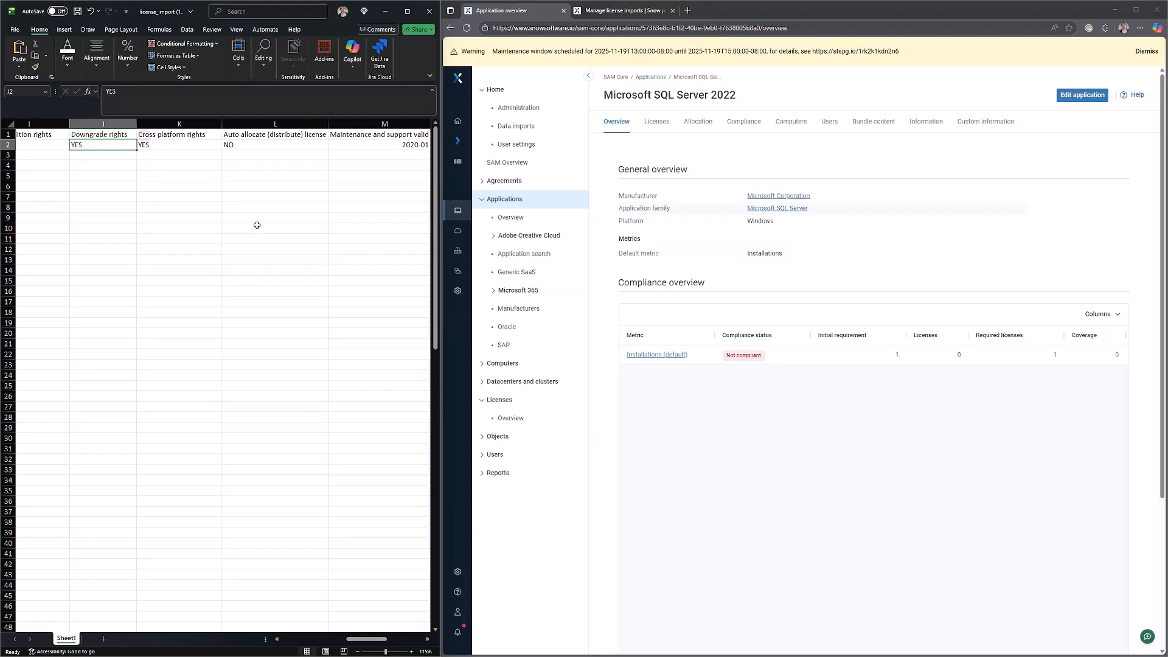
{"action": "left_click", "coordinate": [239, 145]}
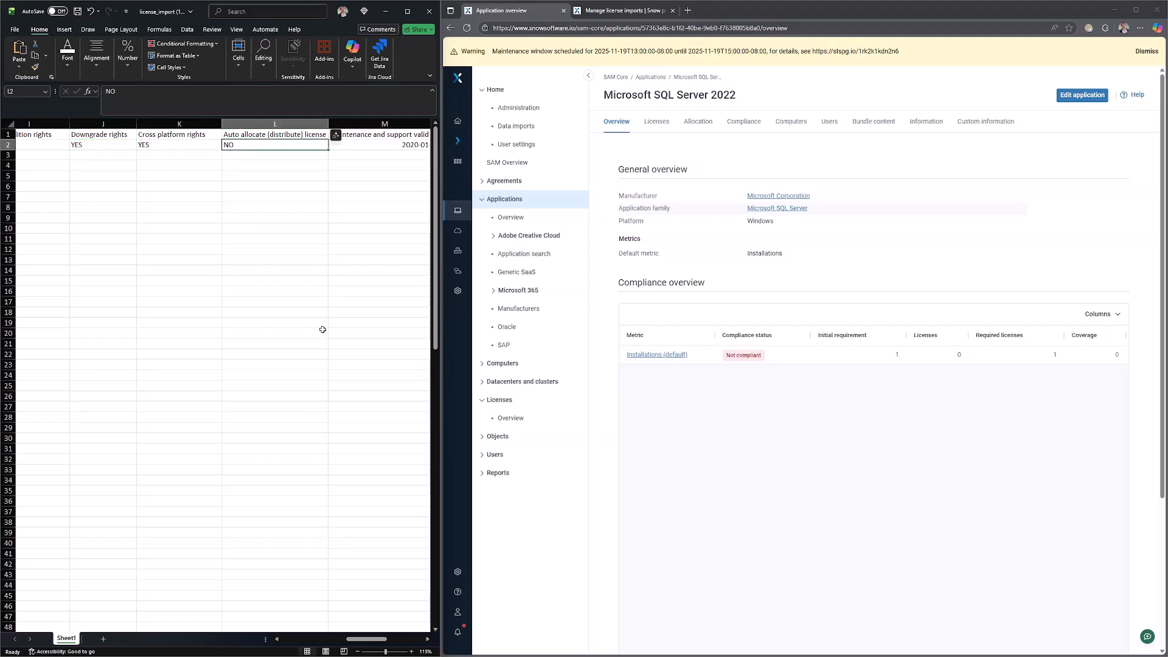
{"action": "left_click_drag", "start_coordinate": [374, 643], "coordinate": [389, 644]}
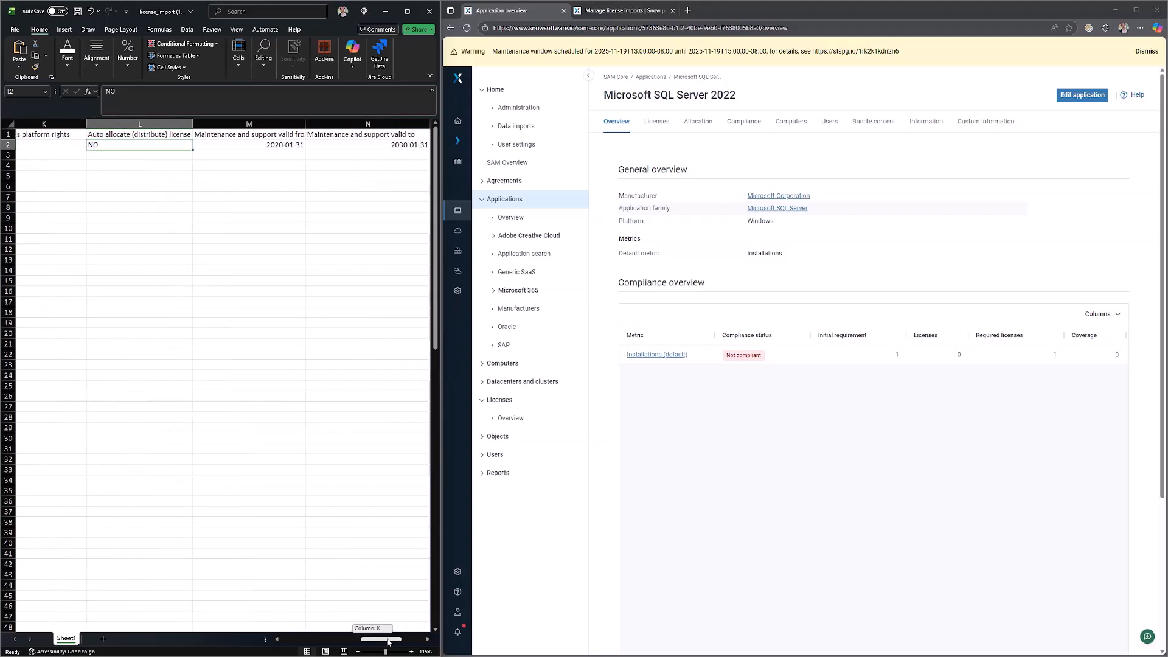
{"action": "left_click", "coordinate": [276, 142]}
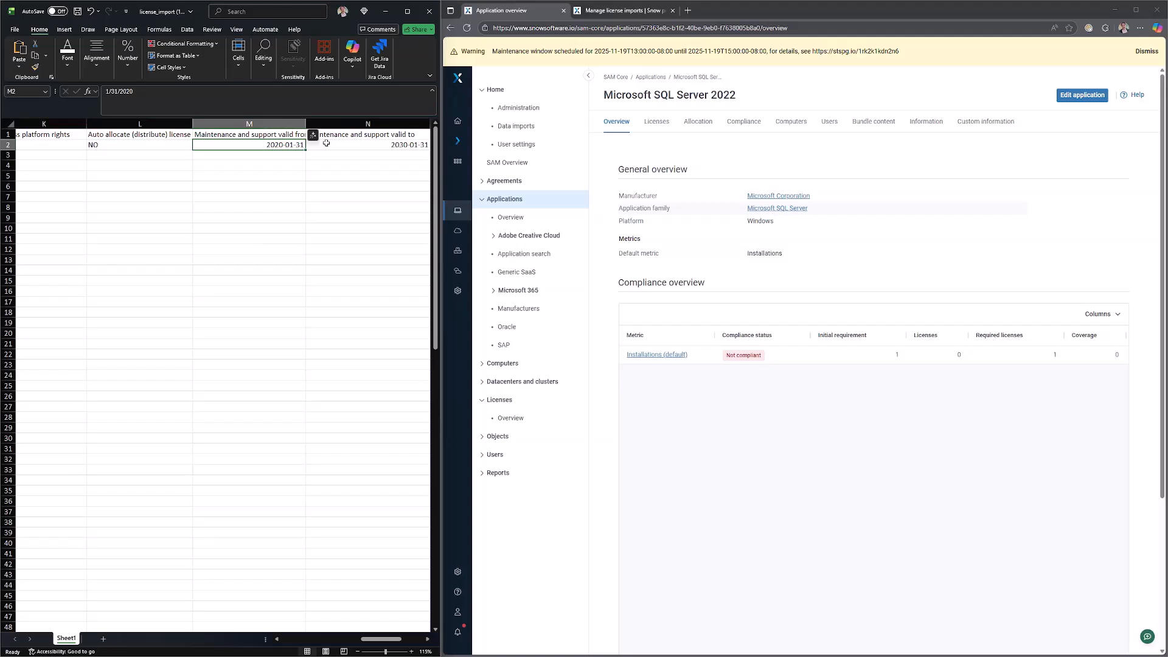
{"action": "left_click", "coordinate": [326, 143]}
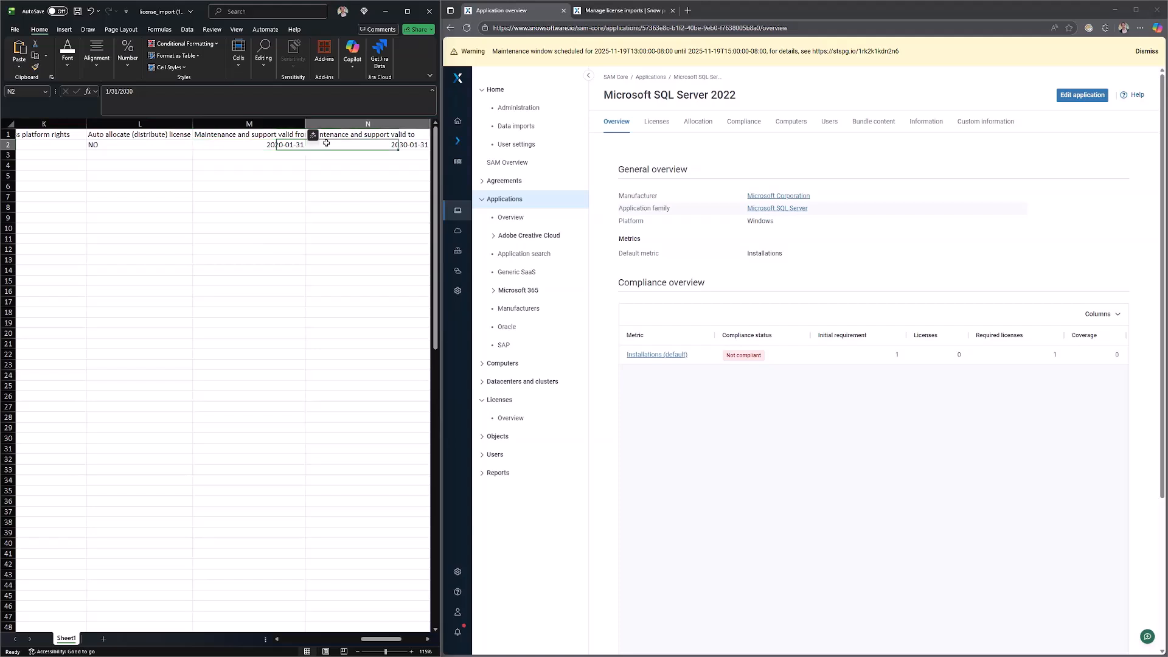
{"action": "left_click", "coordinate": [238, 155]}
{"action": "left_click_drag", "start_coordinate": [377, 640], "coordinate": [391, 640]}
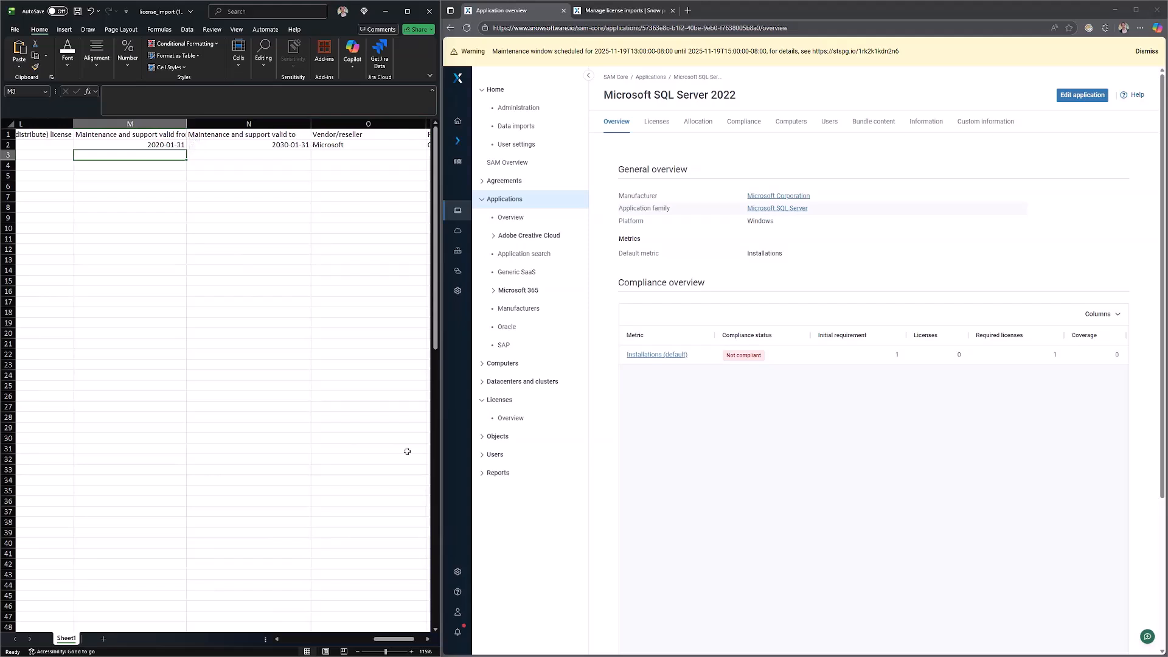
{"action": "left_click_drag", "start_coordinate": [403, 643], "coordinate": [412, 643]}
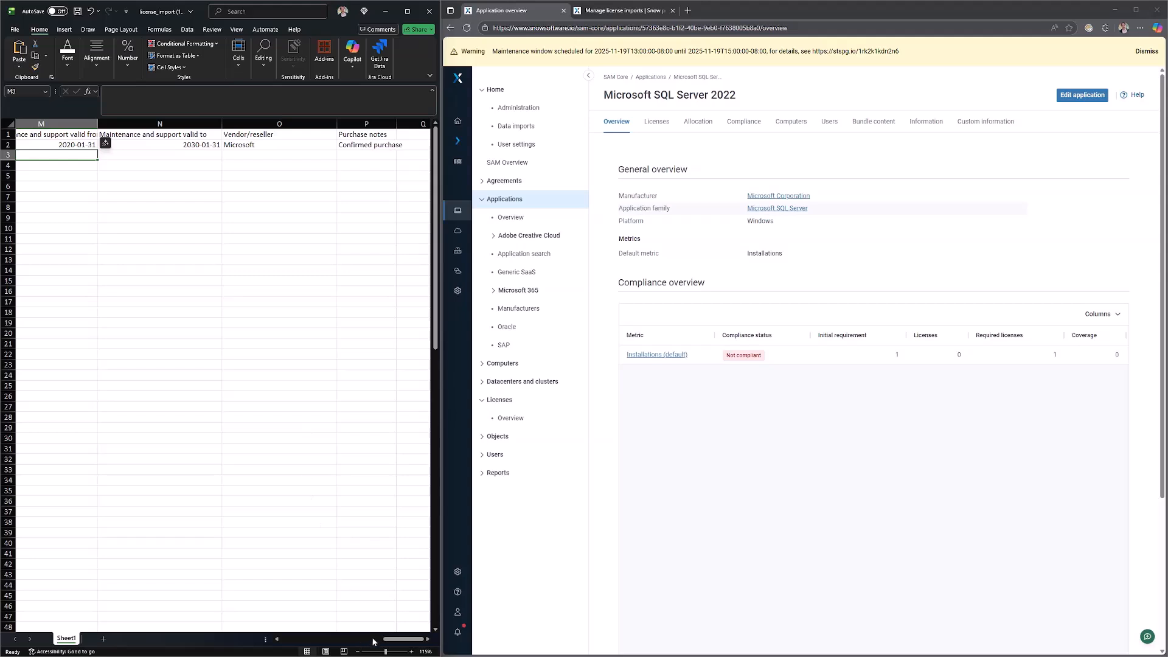
Select the workbook's Legal organization column and open the organization structure in the Snow Atlas settings.
{"action": "left_click_drag", "start_coordinate": [386, 641], "coordinate": [283, 641]}
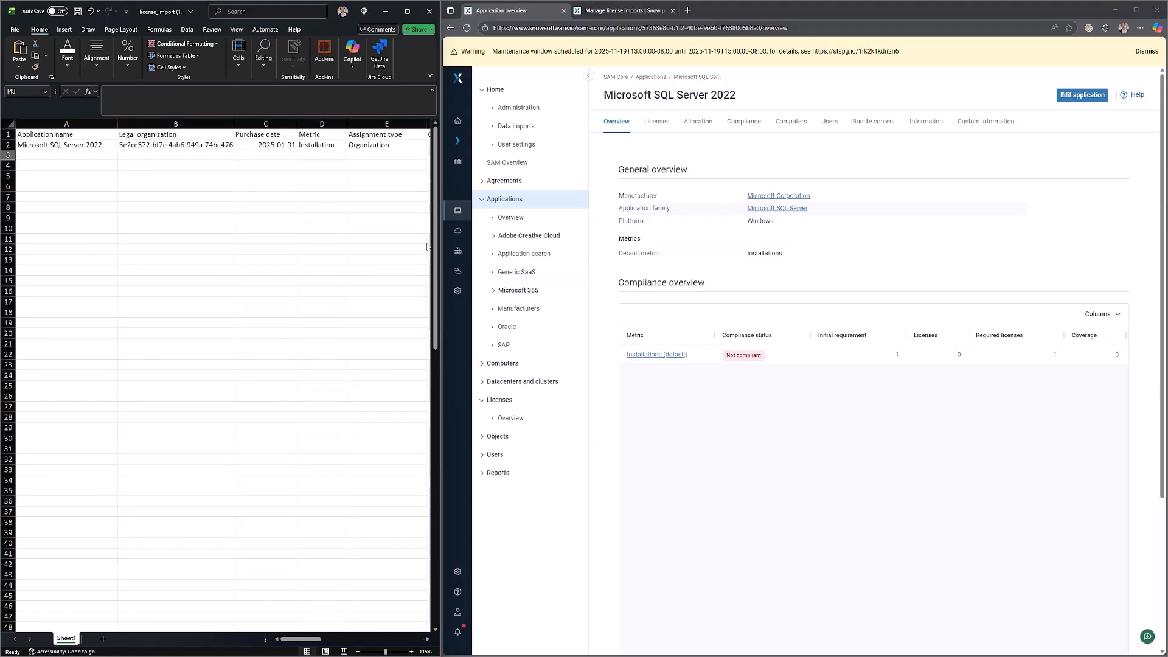
{"action": "left_click", "coordinate": [169, 129]}
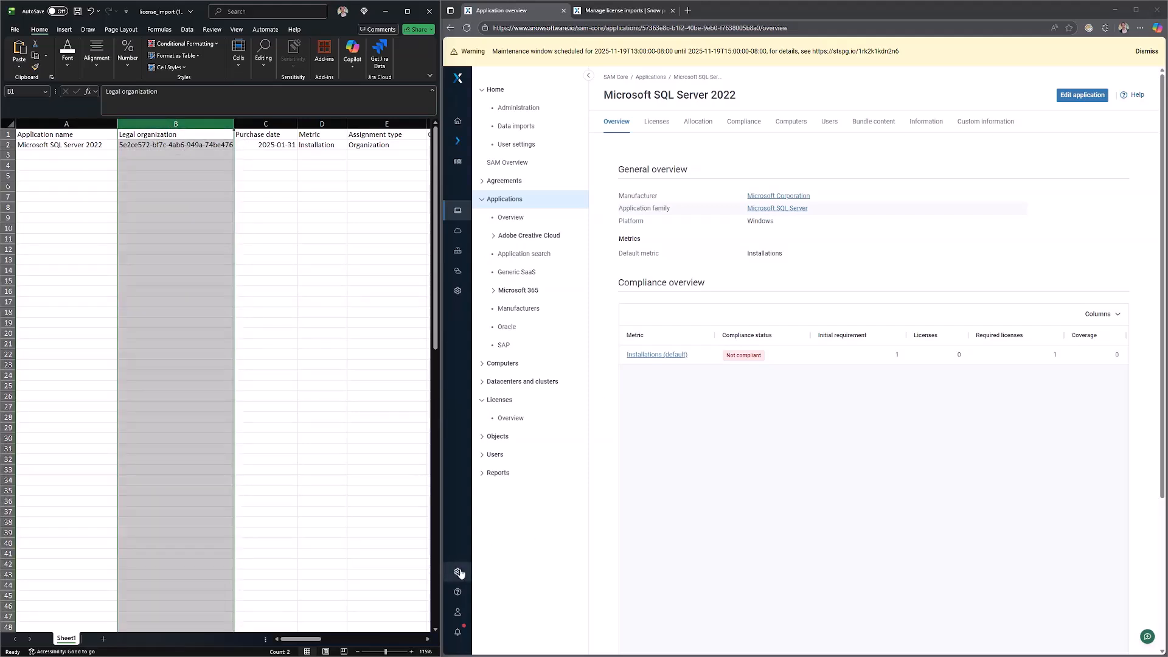
{"action": "left_click", "coordinate": [483, 573]}
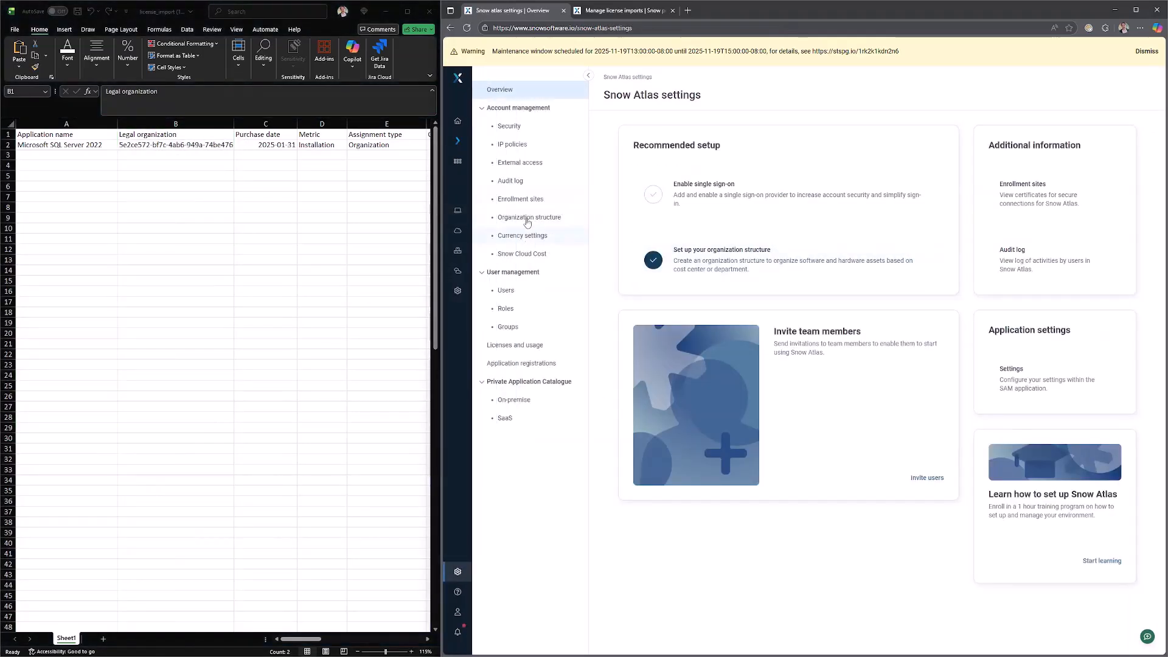
{"action": "left_click", "coordinate": [527, 217]}
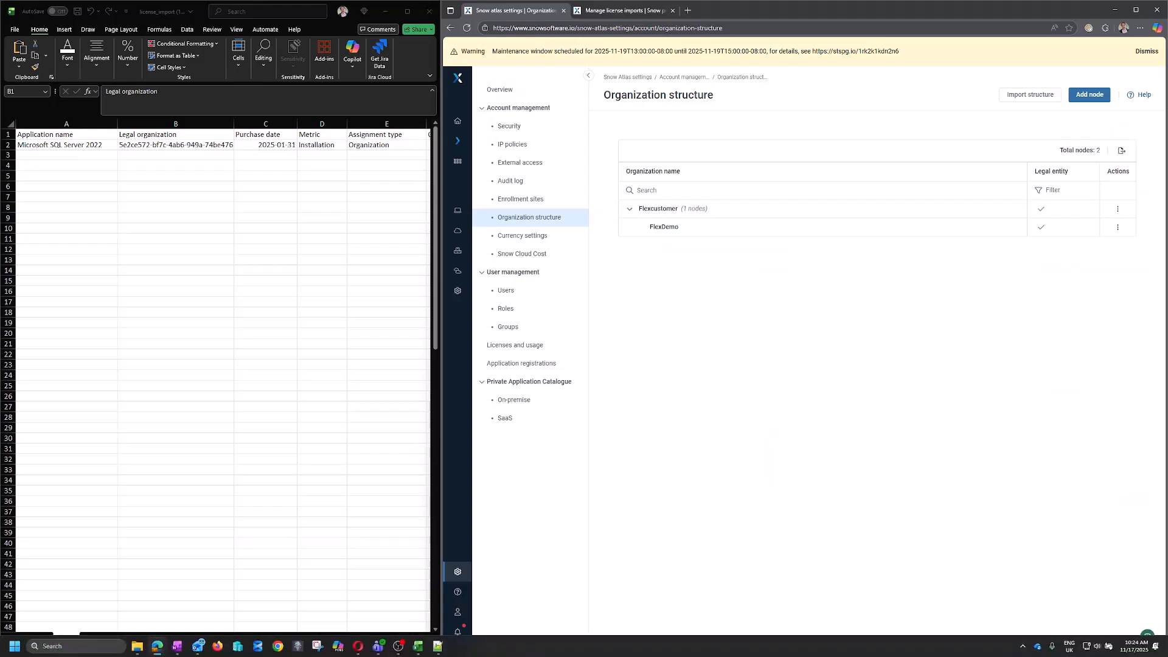
Switch to the exported Organization tree CSV and fit the ParentID and NodeName columns to their contents.
{"action": "mouse_move", "coordinate": [418, 645]}
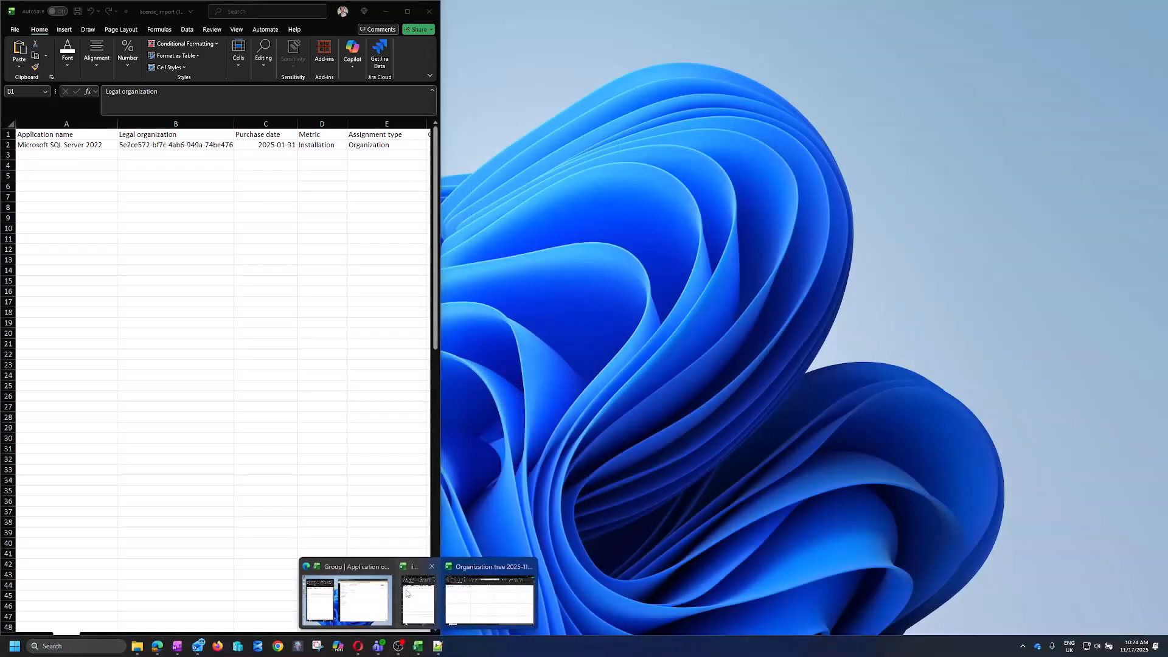
{"action": "left_click", "coordinate": [408, 593]}
{"action": "left_click", "coordinate": [418, 646]}
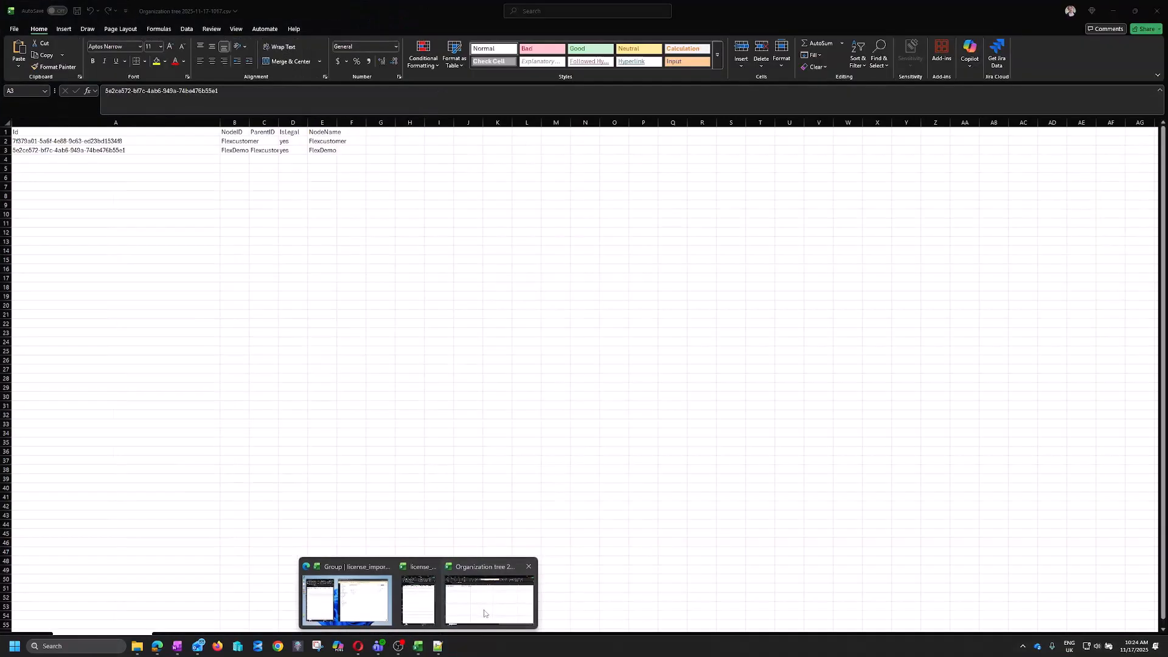
{"action": "left_click", "coordinate": [484, 614]}
{"action": "left_click", "coordinate": [120, 167]}
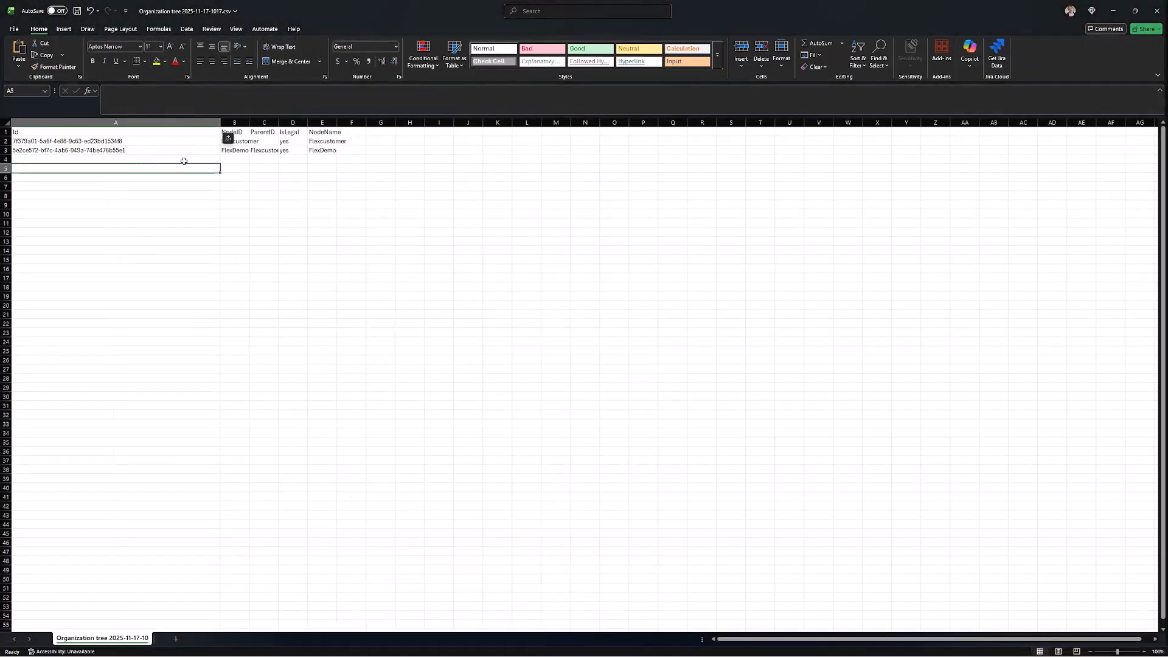
{"action": "double_click", "coordinate": [279, 123]}
{"action": "double_click", "coordinate": [349, 123]}
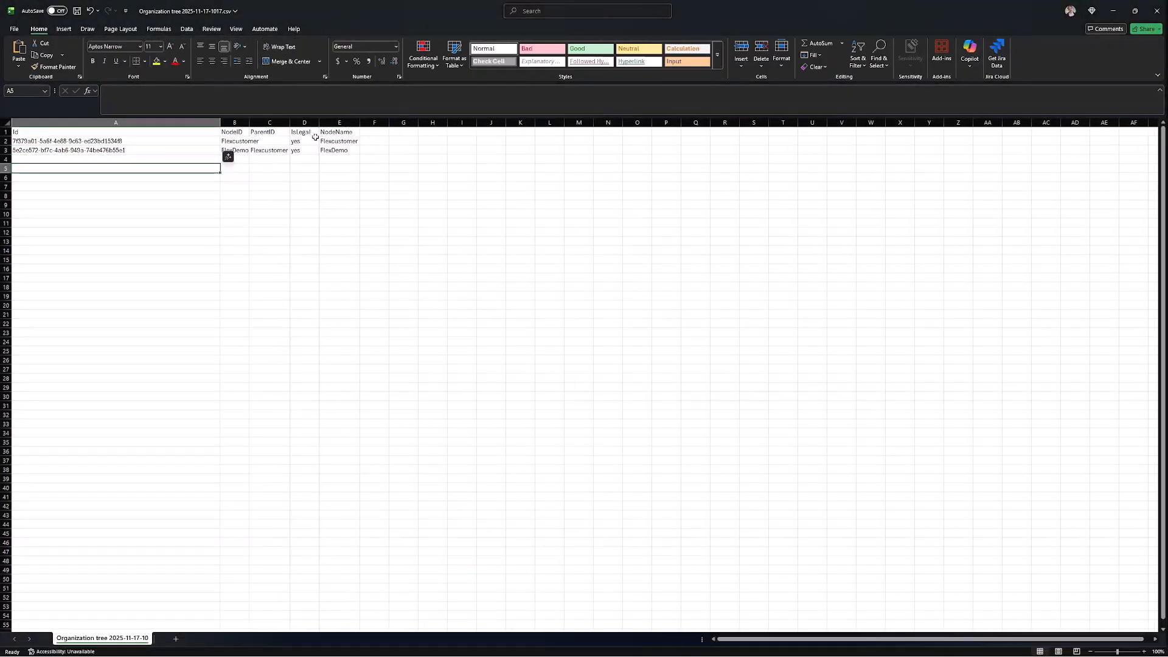
Check the IsLegal values and match the FlexDemo node to its Id, widening the NodeID column.
{"action": "left_click_drag", "start_coordinate": [315, 139], "coordinate": [307, 150]}
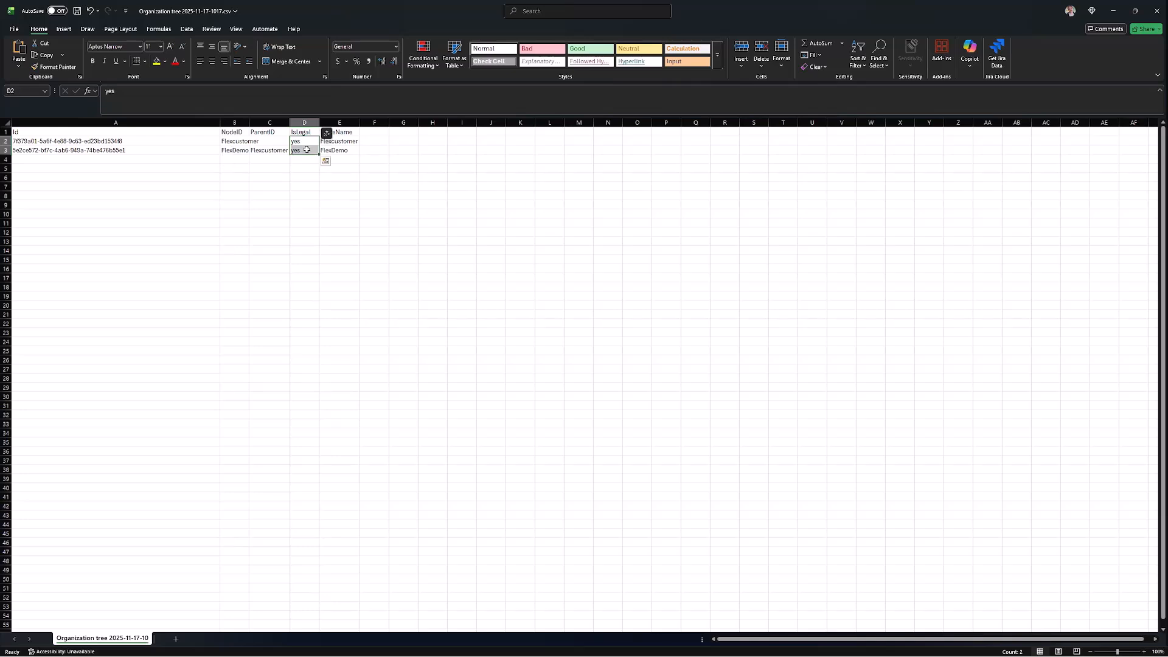
{"action": "left_click", "coordinate": [266, 171]}
{"action": "left_click", "coordinate": [42, 150]}
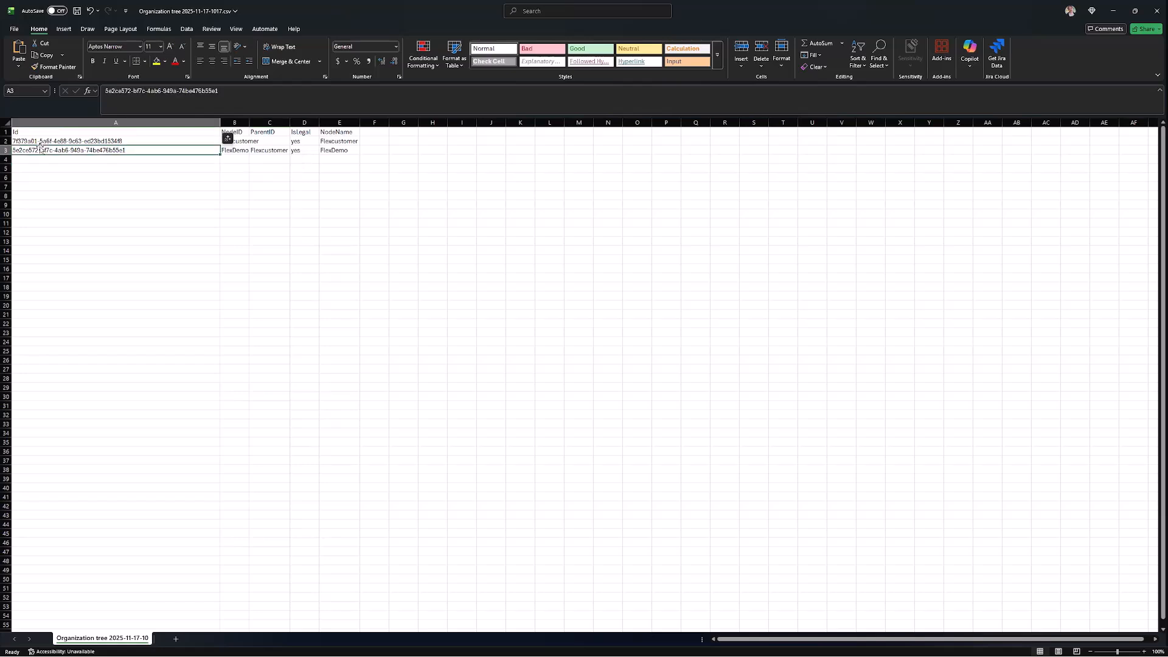
{"action": "left_click", "coordinate": [41, 140]}
{"action": "left_click", "coordinate": [50, 151]}
{"action": "left_click_drag", "start_coordinate": [252, 122], "coordinate": [279, 123]}
{"action": "left_click", "coordinate": [249, 150]}
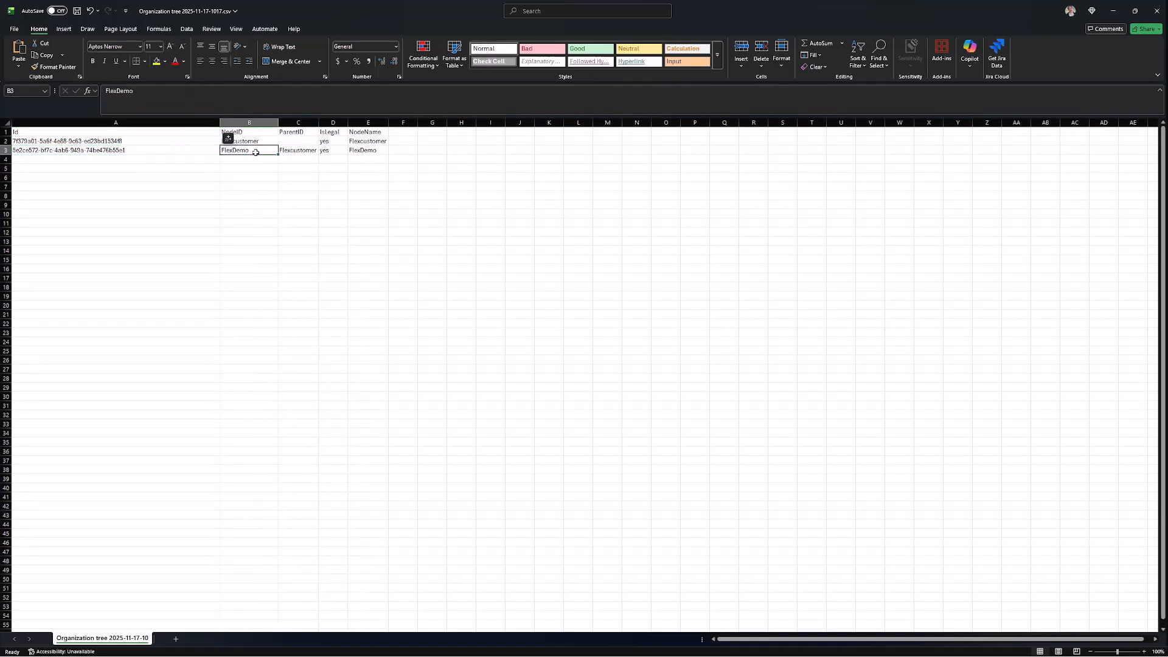
{"action": "left_click", "coordinate": [100, 152]}
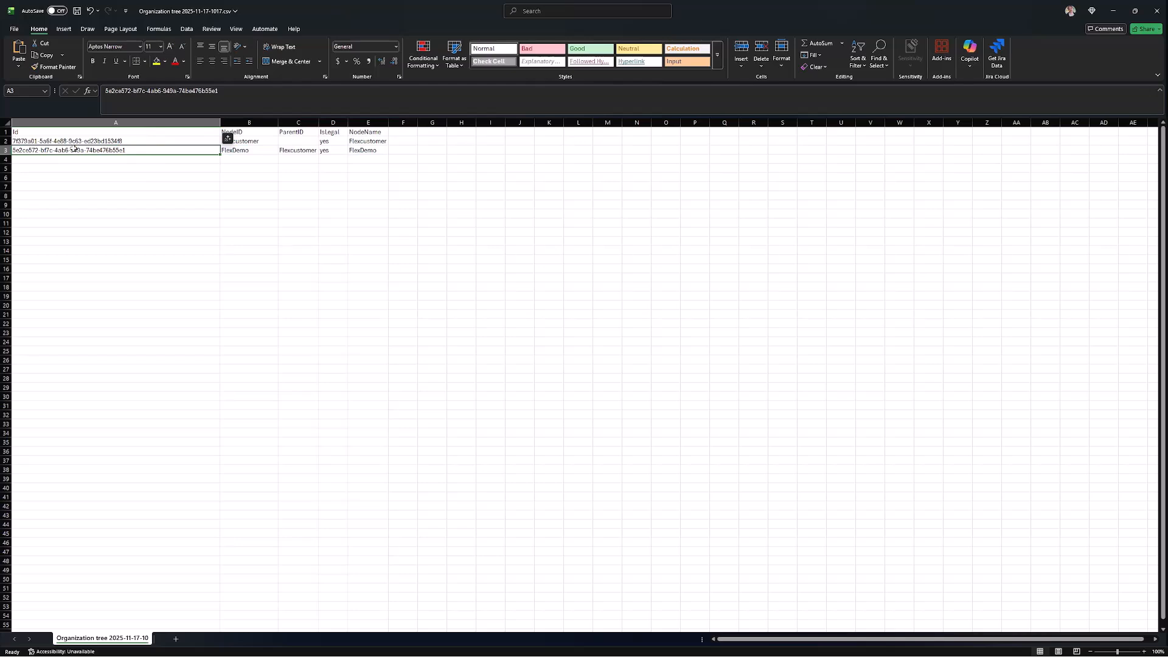
Minimize the Organization tree file and start a license import from the SAM Core data imports.
{"action": "left_click", "coordinate": [1113, 11]}
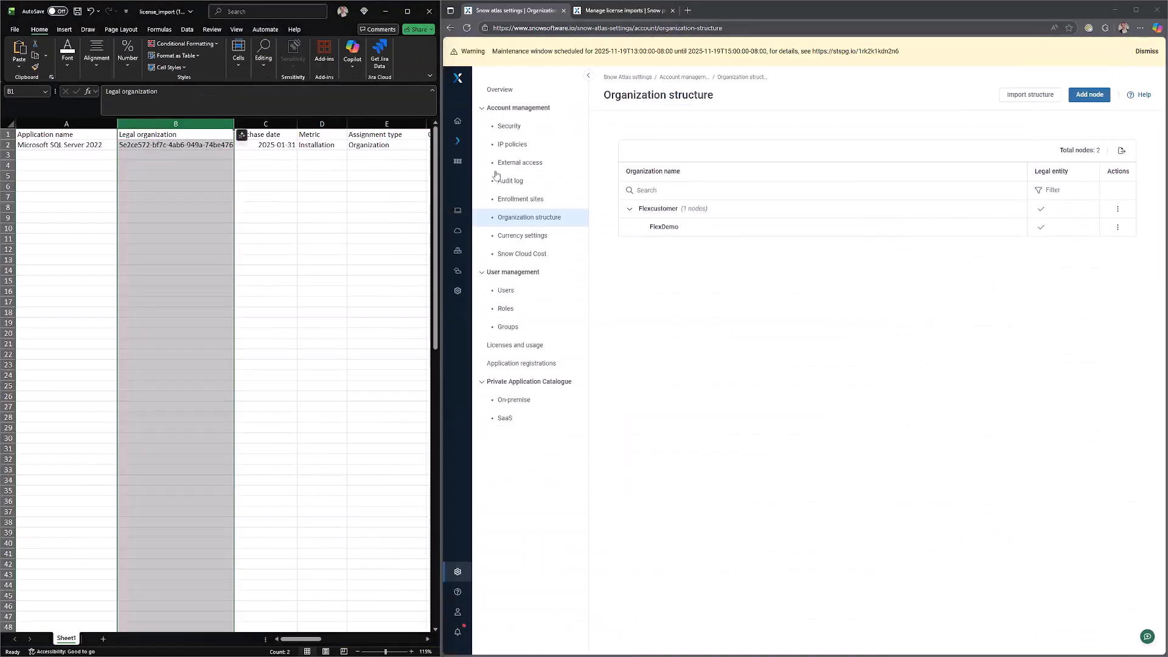
{"action": "left_click", "coordinate": [180, 164]}
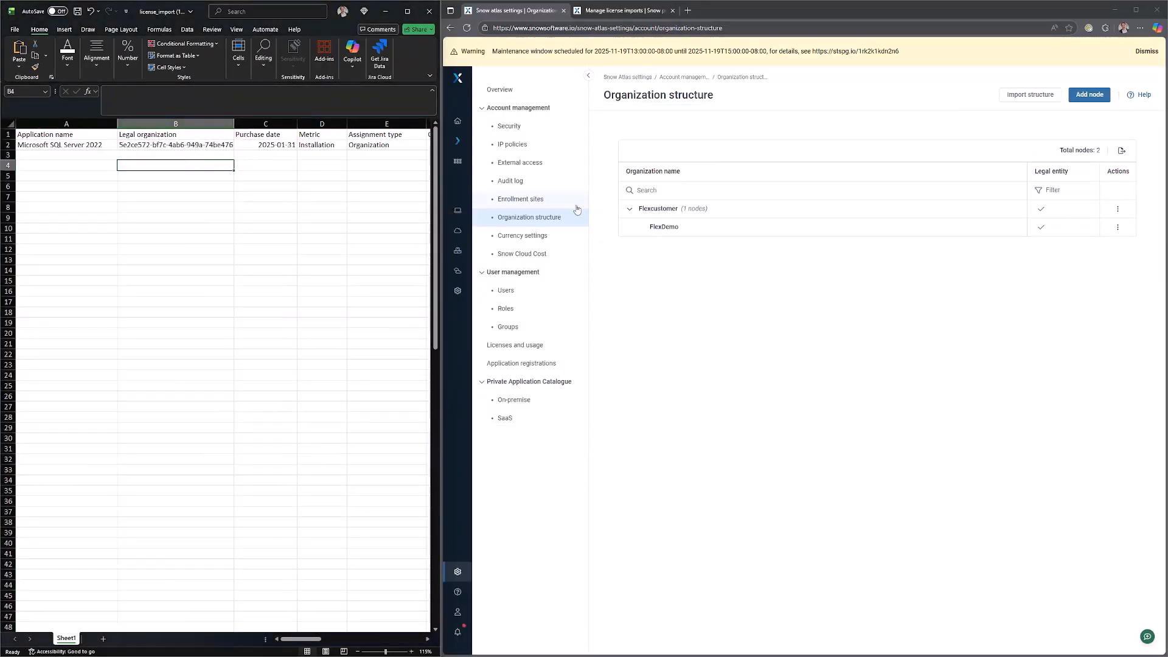
{"action": "left_click", "coordinate": [459, 218]}
{"action": "left_click", "coordinate": [533, 126]}
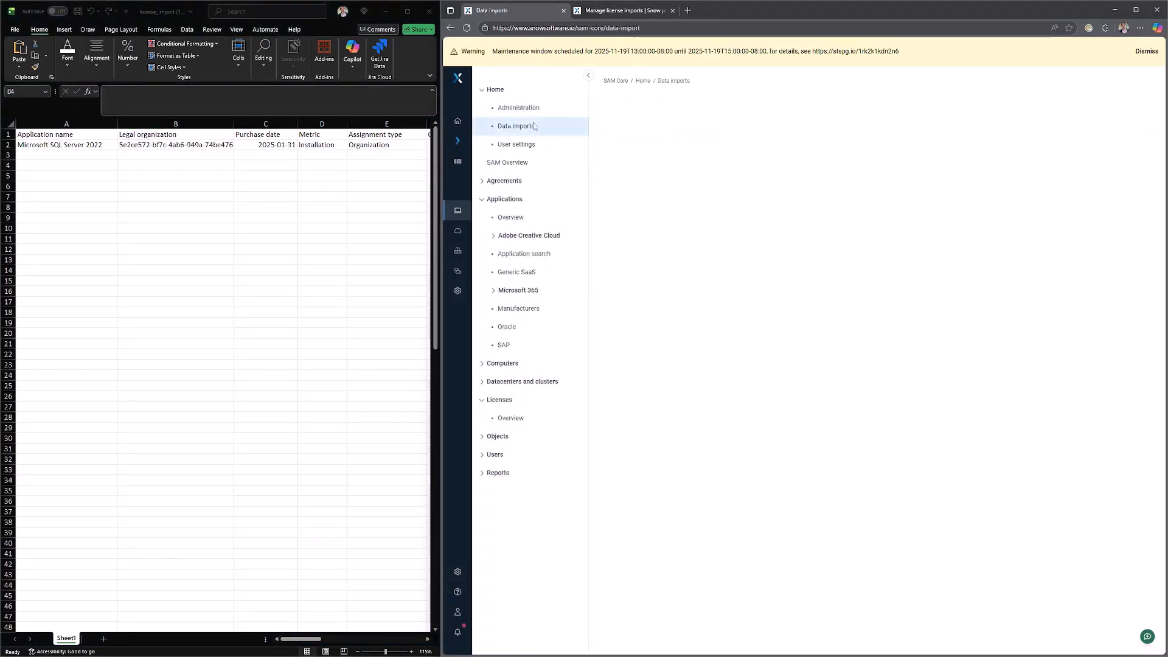
{"action": "left_click", "coordinate": [708, 205]}
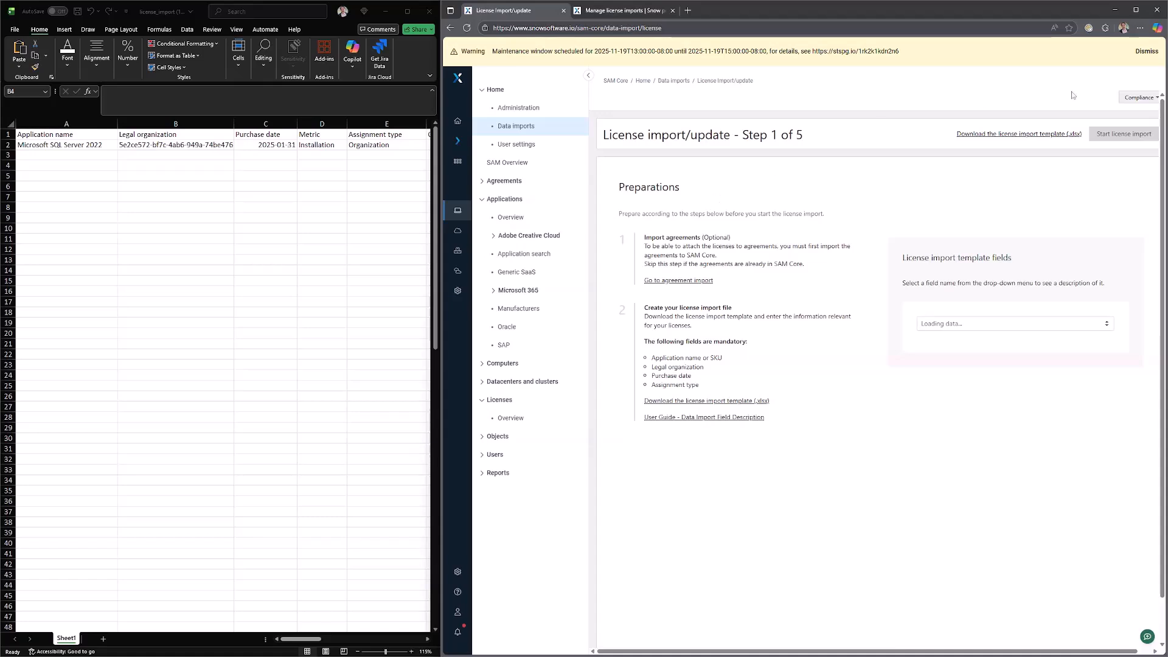
{"action": "left_click", "coordinate": [1123, 134]}
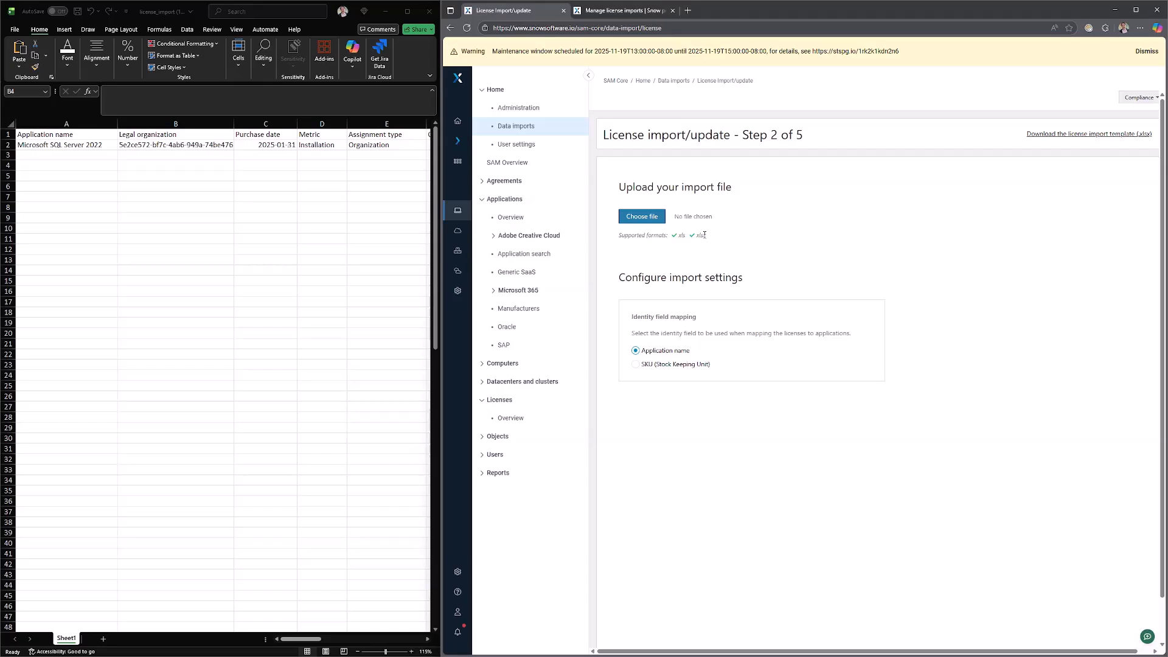
Choose license_import (1).xlsx as the import file, maximize the browser and proceed to the field mapping.
{"action": "left_click", "coordinate": [645, 220]}
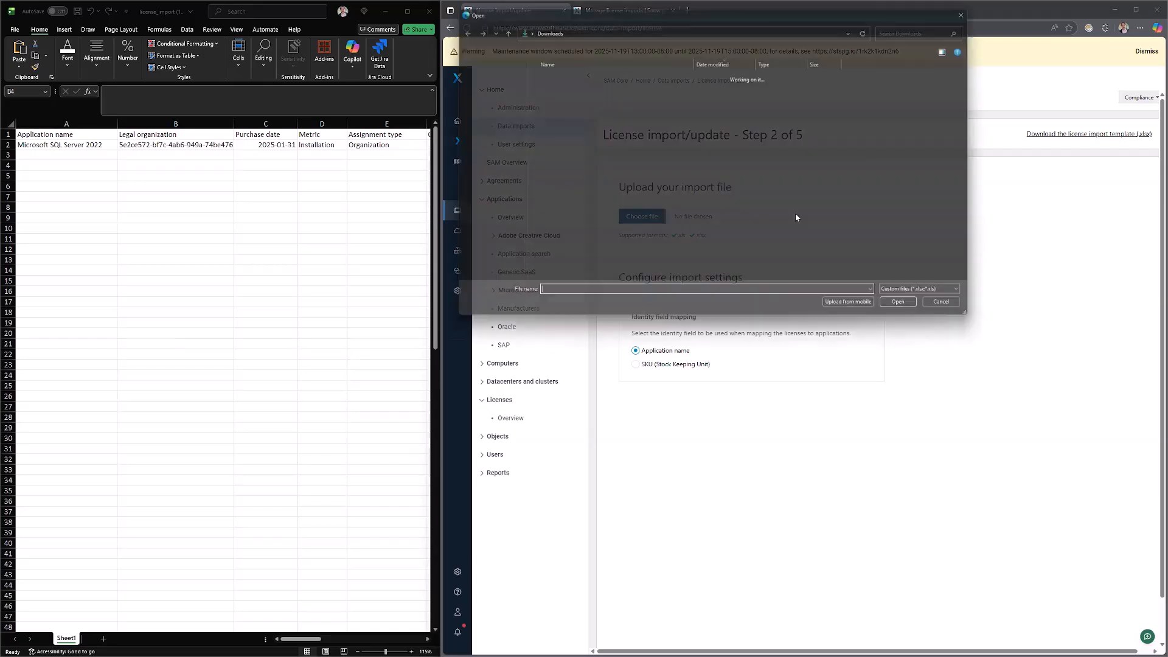
{"action": "double_click", "coordinate": [592, 86]}
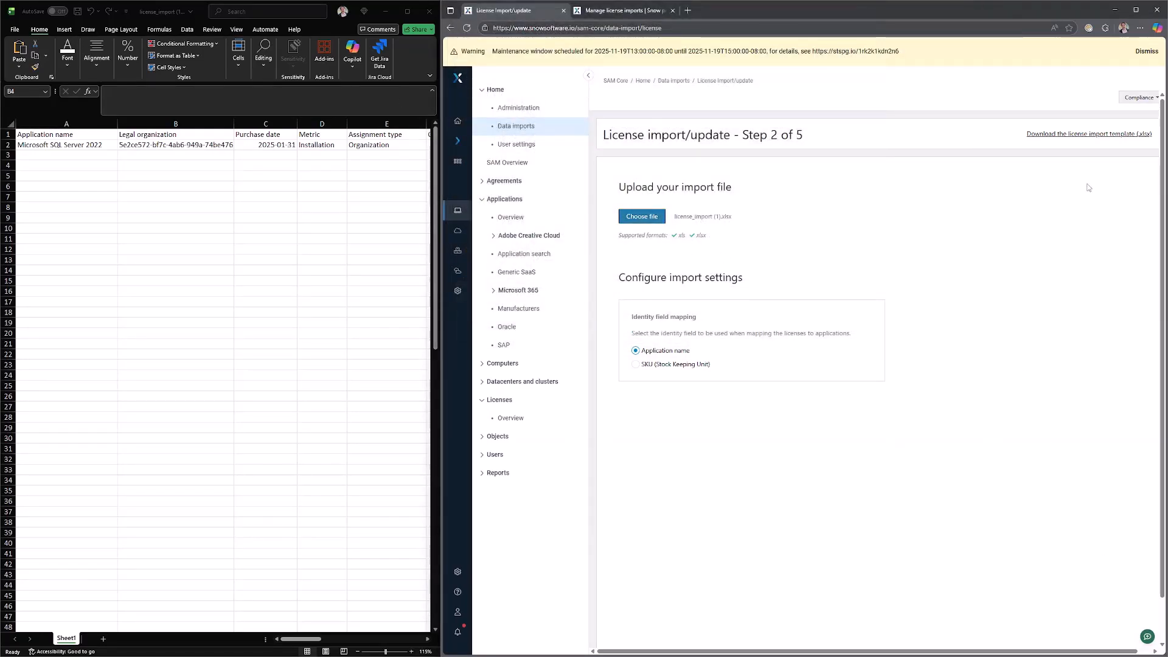
{"action": "left_click", "coordinate": [1137, 10]}
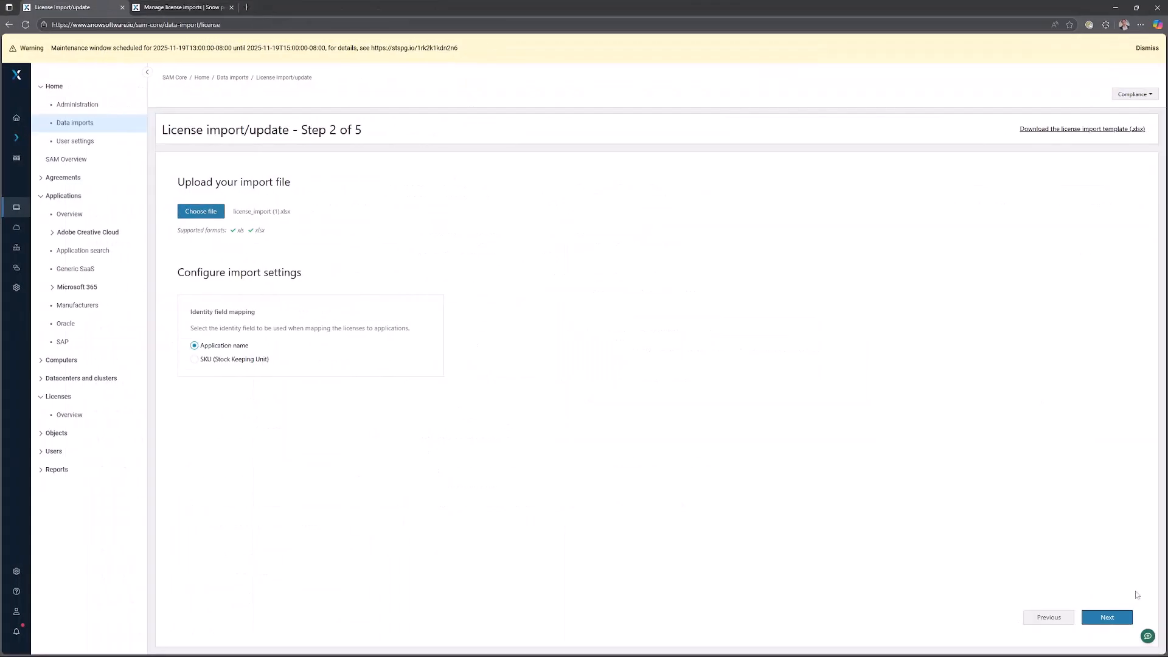
{"action": "left_click", "coordinate": [1111, 618]}
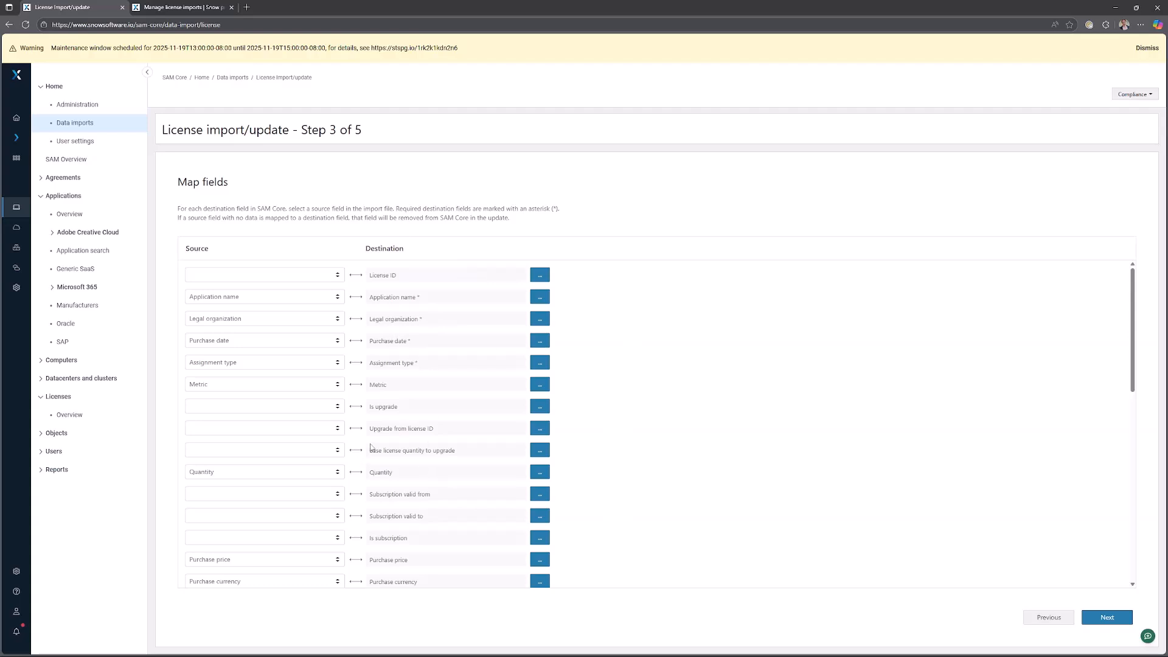
Review all source-to-destination field mappings for the license import and proceed to the import preview.
{"action": "scroll", "coordinate": [371, 449], "scroll_direction": "down", "scroll_amount": 2}
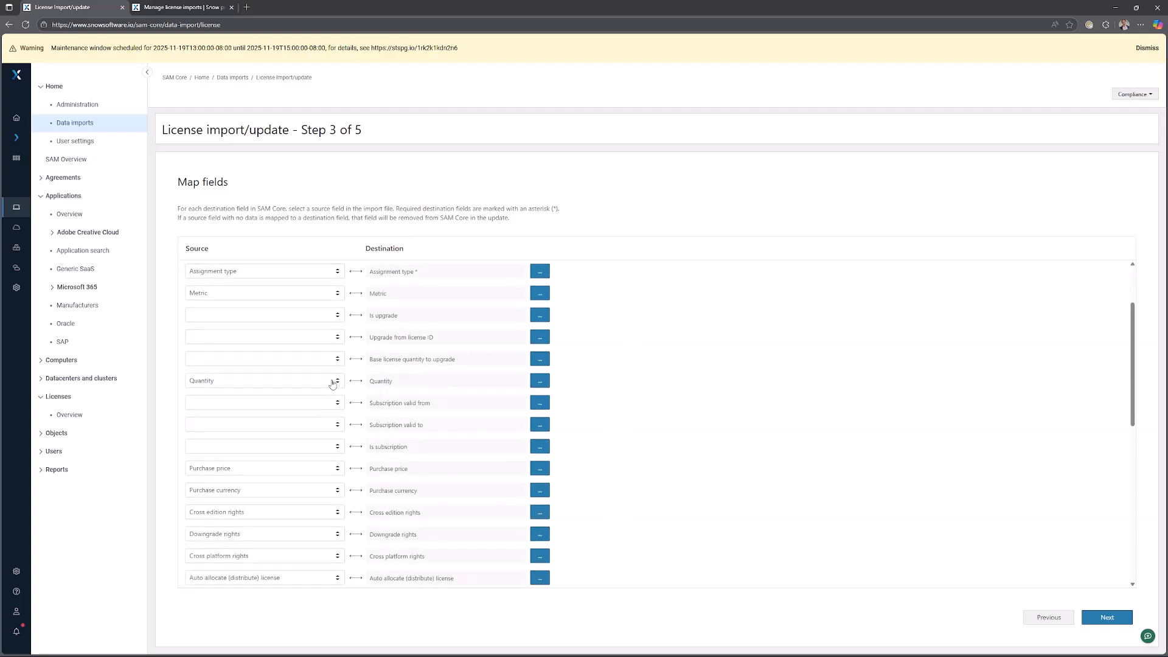
{"action": "scroll", "coordinate": [327, 414], "scroll_direction": "down", "scroll_amount": 2}
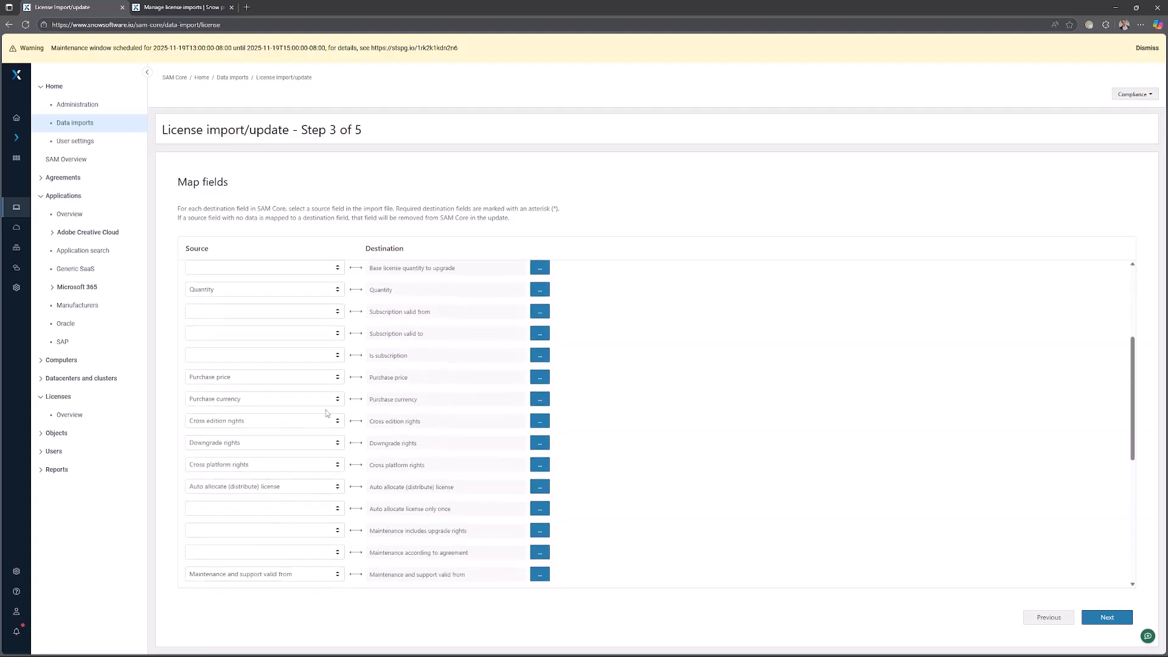
{"action": "scroll", "coordinate": [342, 487], "scroll_direction": "down", "scroll_amount": 2}
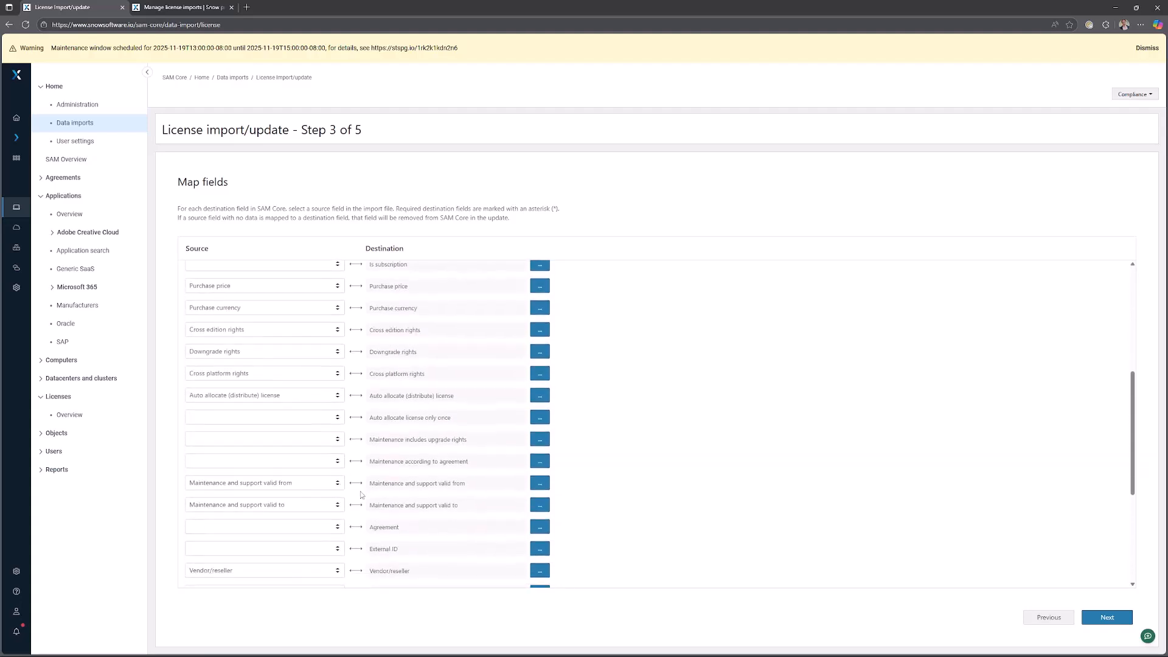
{"action": "scroll", "coordinate": [361, 494], "scroll_direction": "down", "scroll_amount": 3}
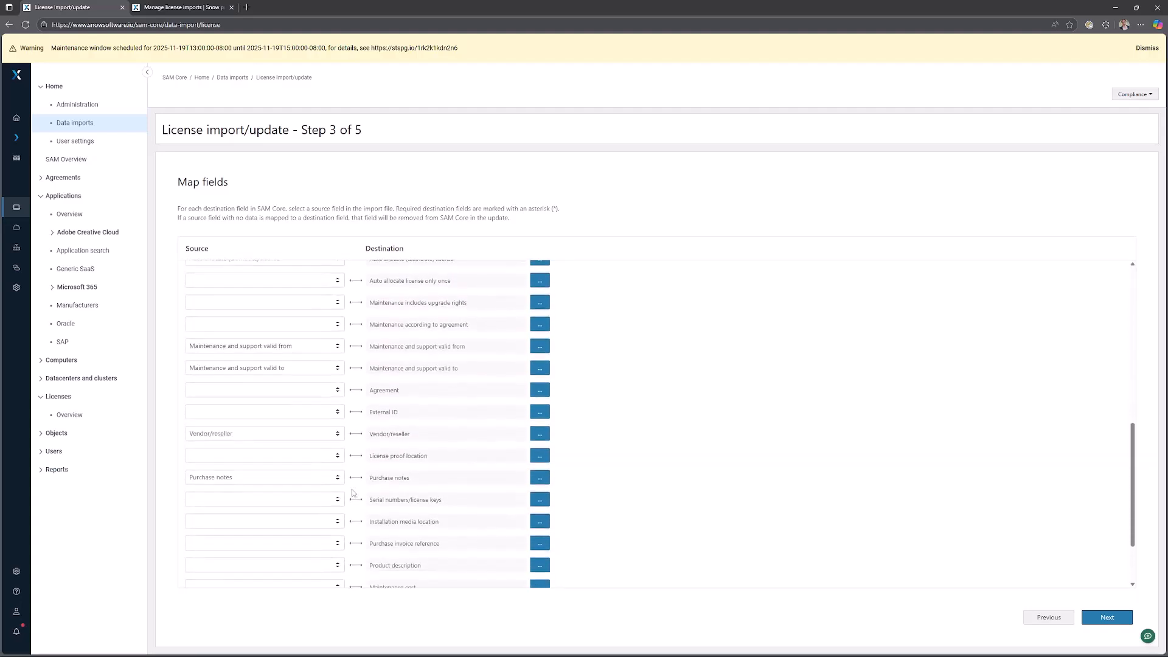
{"action": "scroll", "coordinate": [398, 490], "scroll_direction": "down", "scroll_amount": 2}
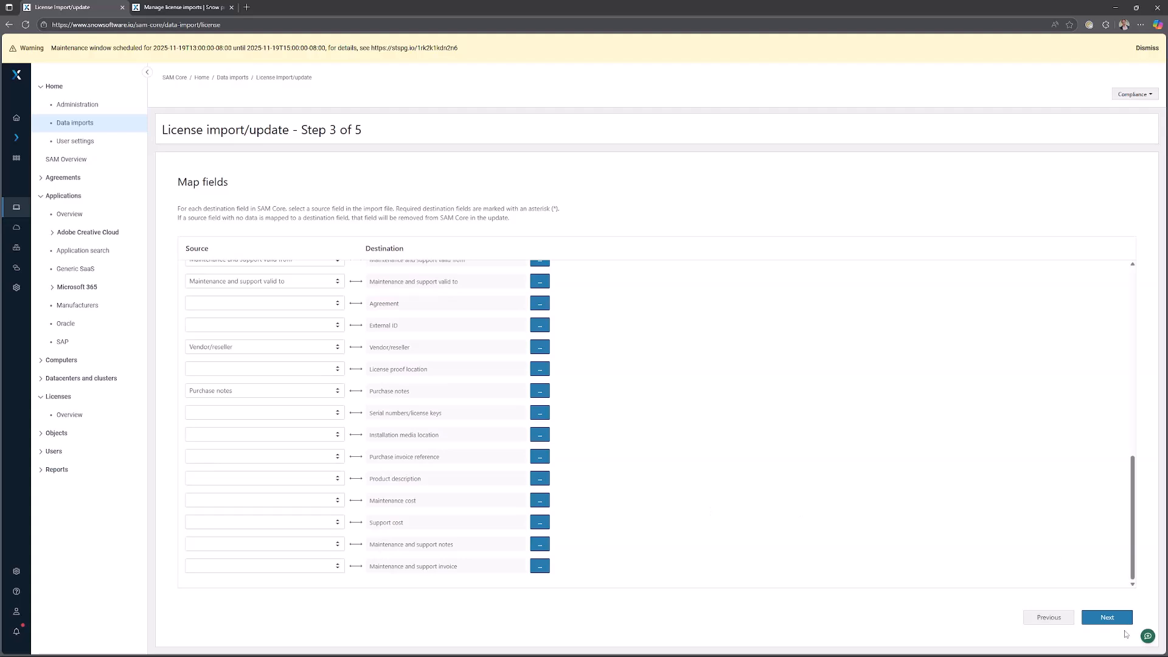
{"action": "left_click", "coordinate": [1107, 617]}
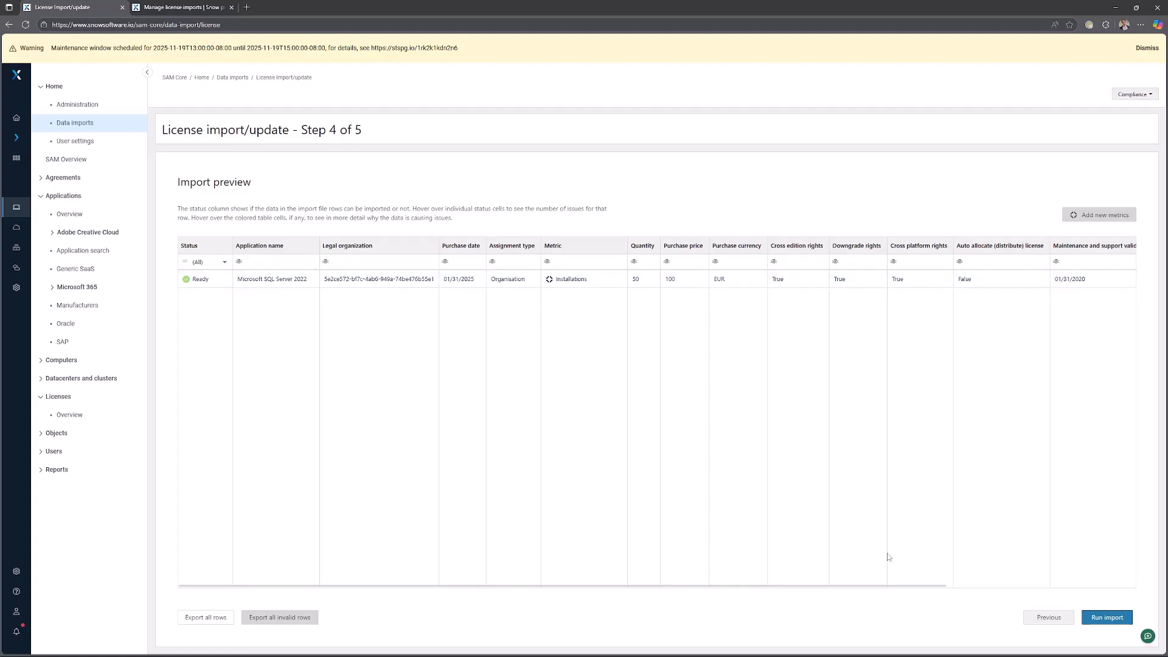
Check every column of the import preview, run the license import and close the completion summary to view the results.
{"action": "left_click_drag", "start_coordinate": [910, 584], "coordinate": [1116, 572]}
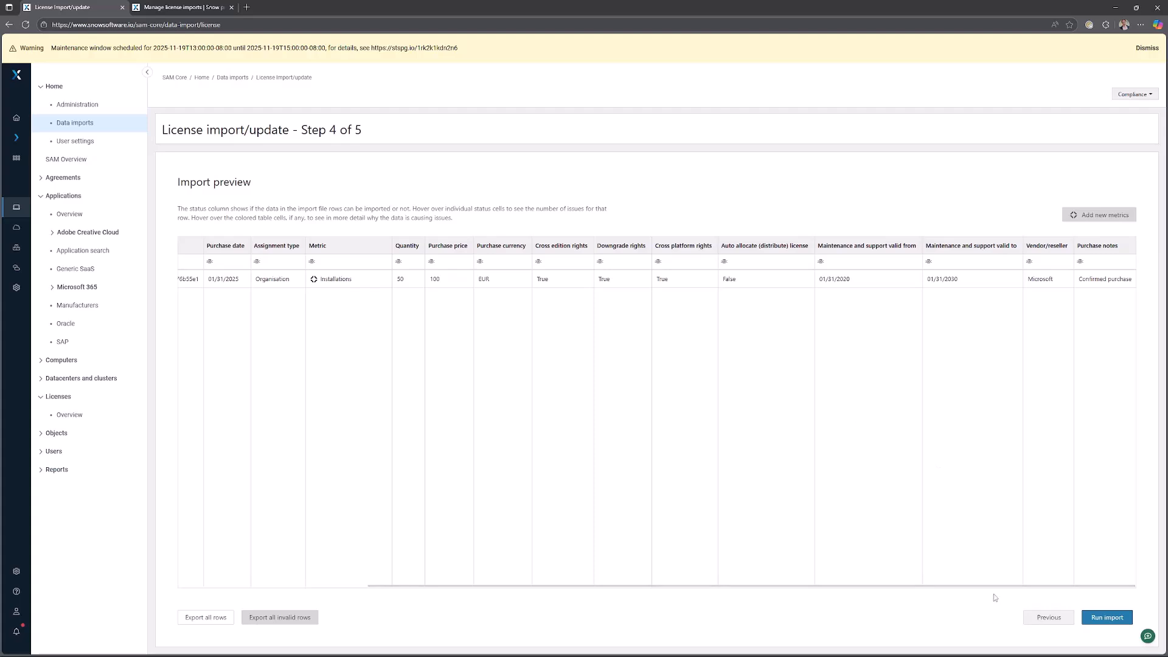
{"action": "left_click_drag", "start_coordinate": [995, 594], "coordinate": [797, 595]}
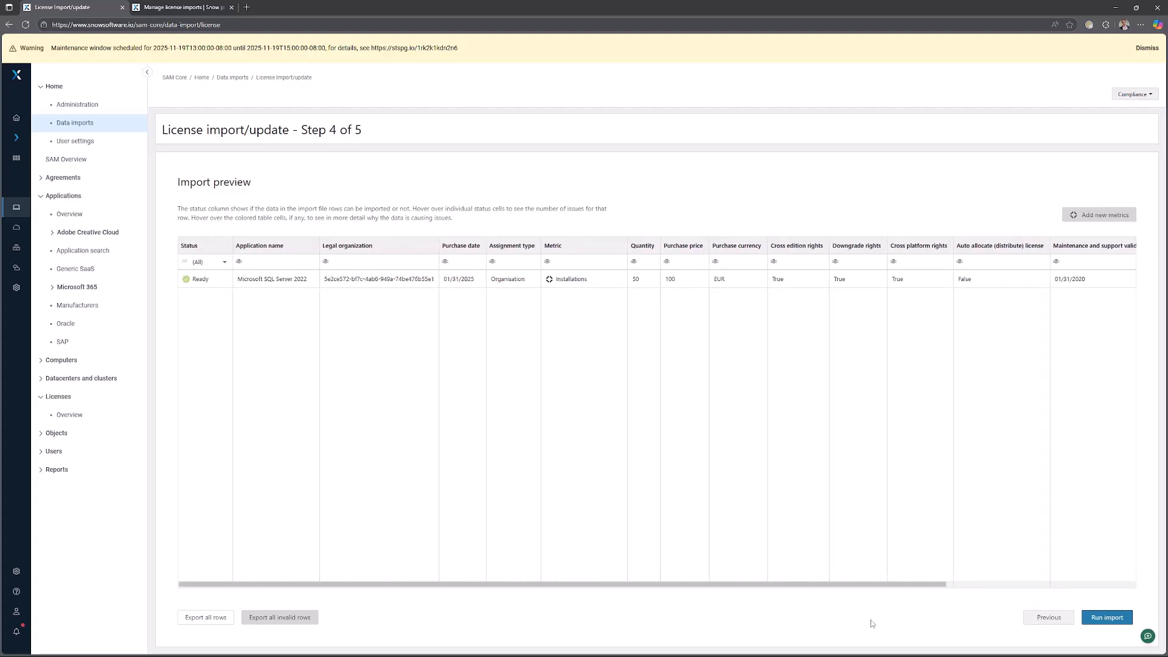
{"action": "left_click", "coordinate": [1109, 618]}
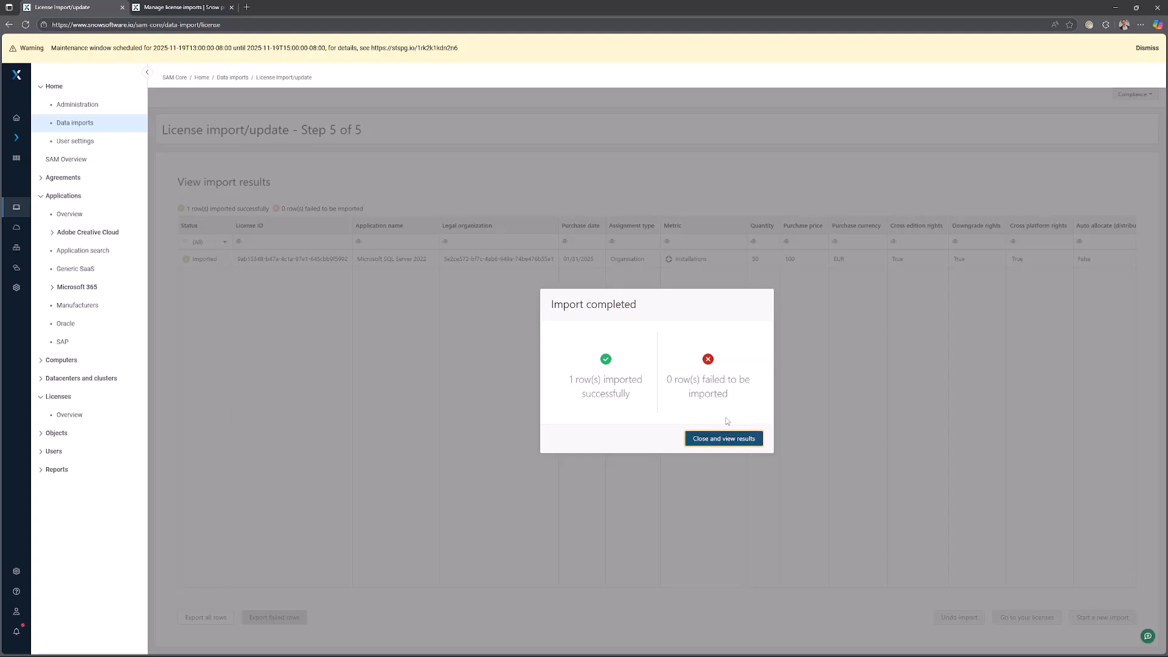
{"action": "left_click", "coordinate": [727, 438]}
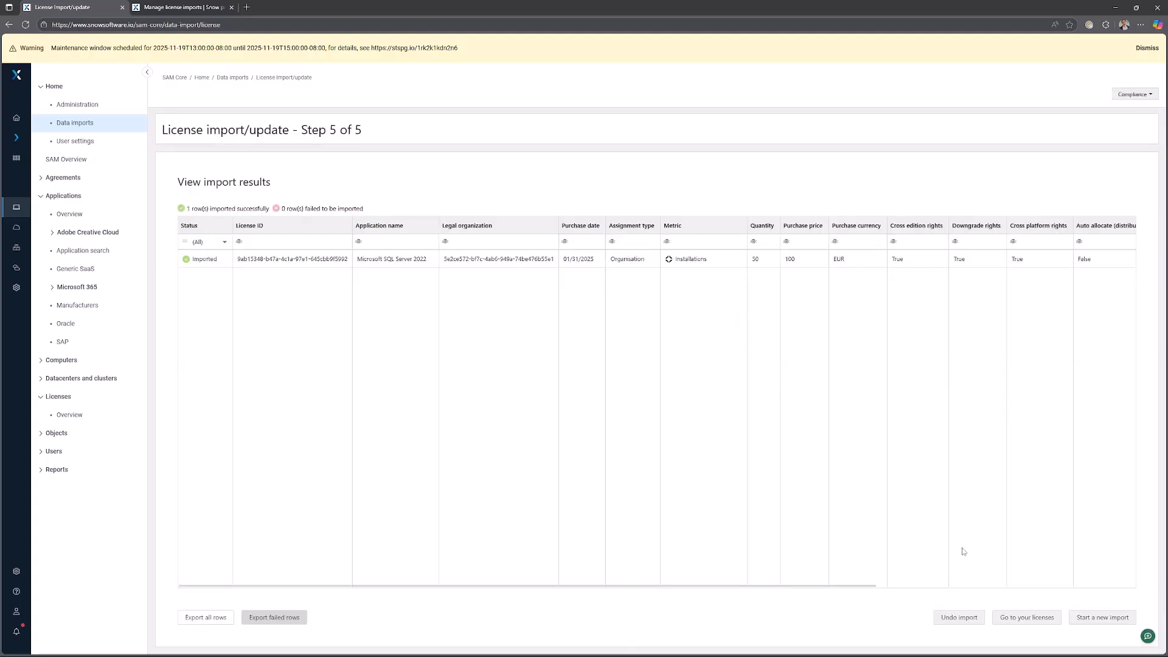
Open the imported Microsoft SQL Server 2022 license from the licenses list and review its purchase, maintenance and support, and assignment details.
{"action": "left_click", "coordinate": [1030, 622]}
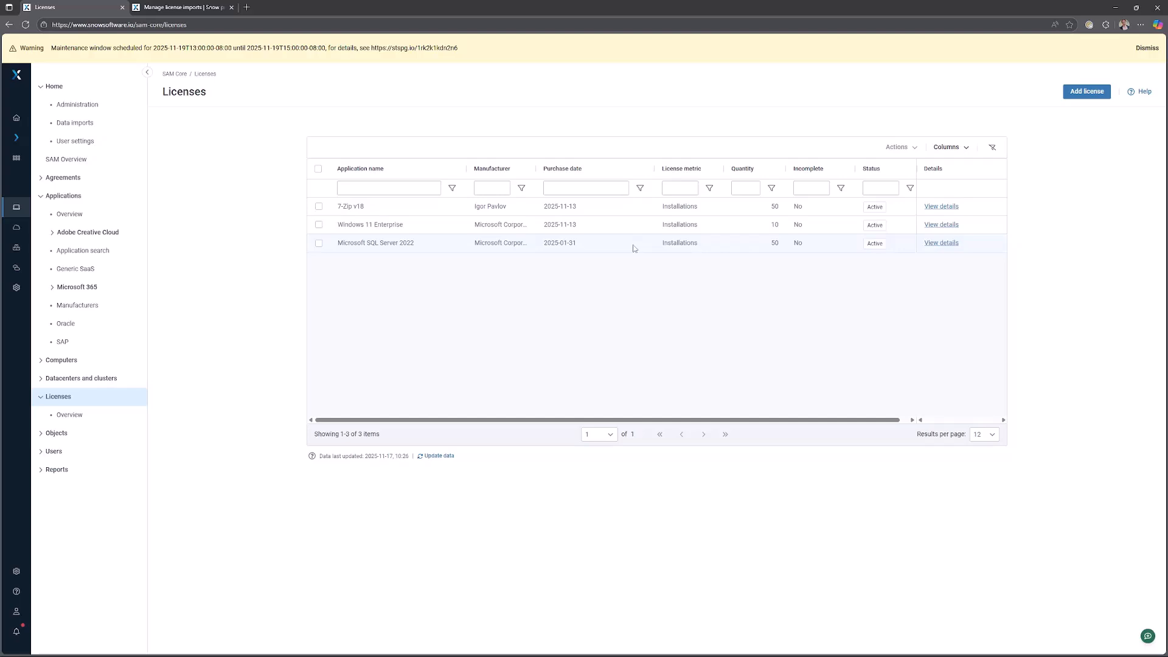
{"action": "left_click", "coordinate": [933, 243]}
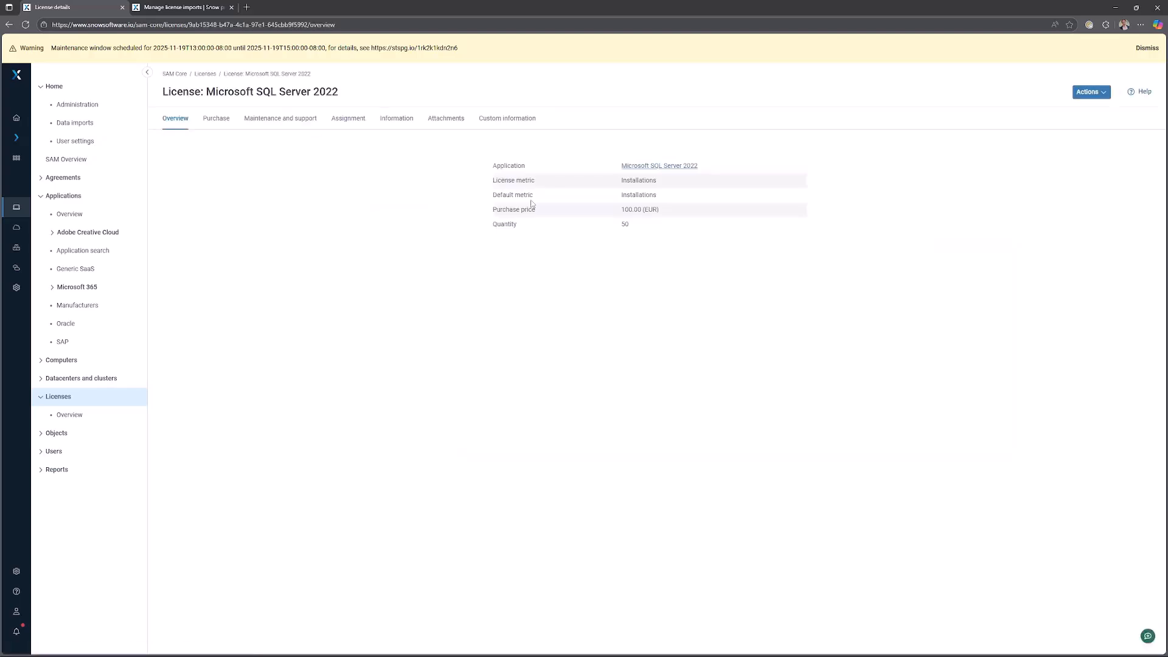
{"action": "left_click", "coordinate": [226, 121]}
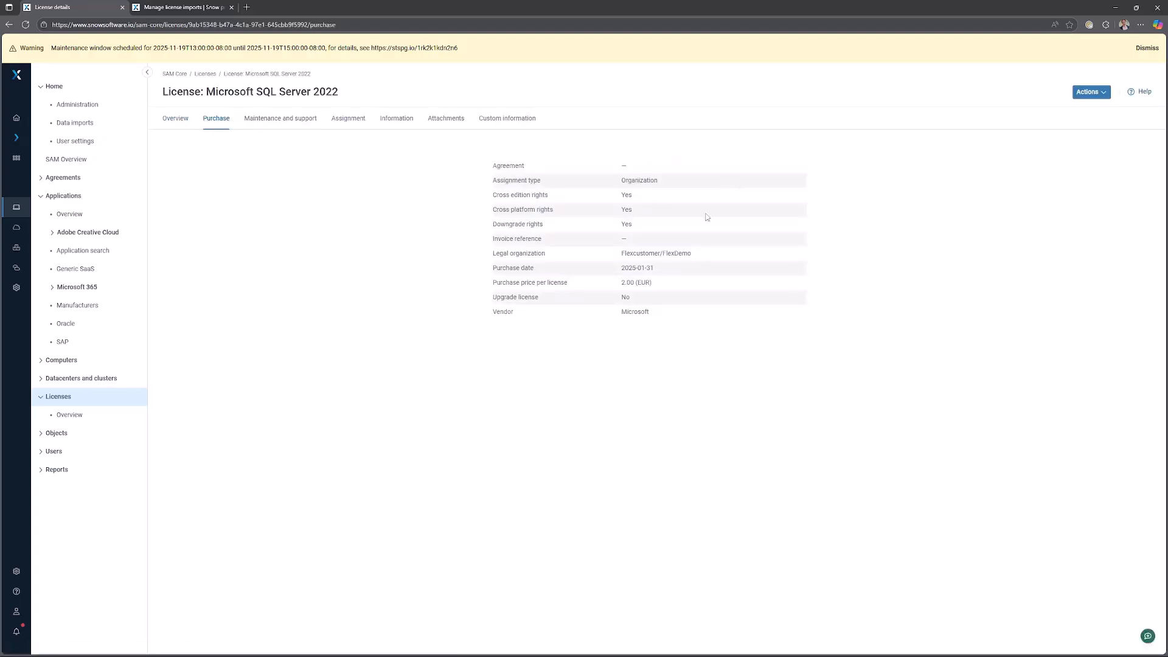
{"action": "left_click", "coordinate": [257, 120]}
{"action": "left_click", "coordinate": [347, 119]}
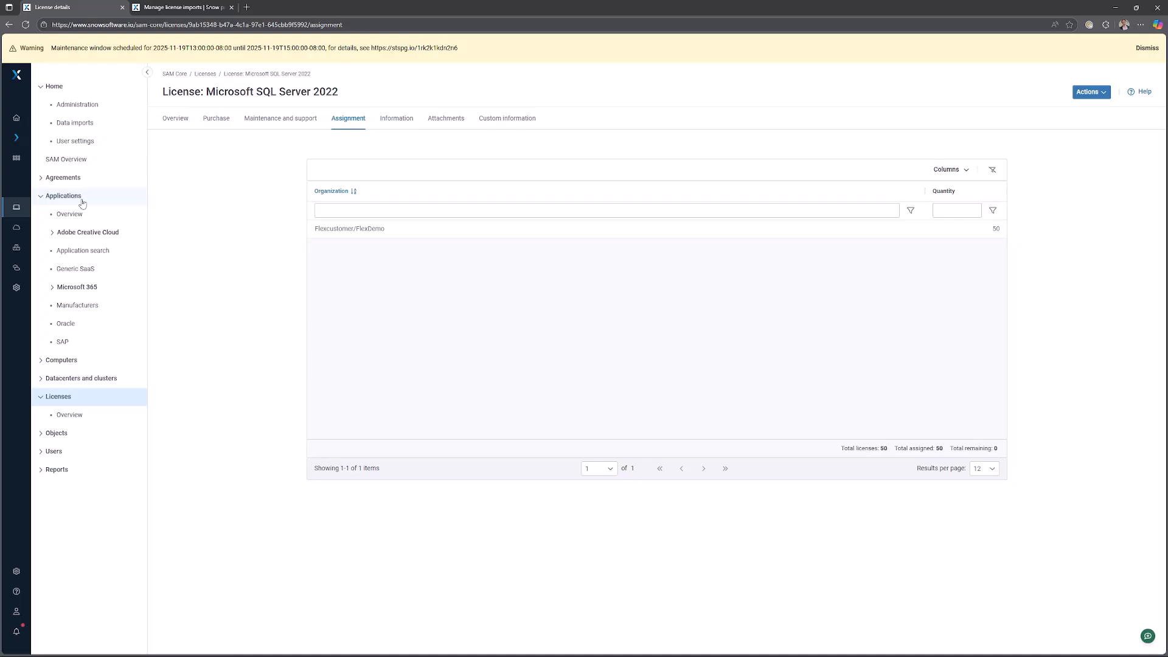
Go to the SAM Core home page and open its compliance options.
{"action": "left_click", "coordinate": [75, 90]}
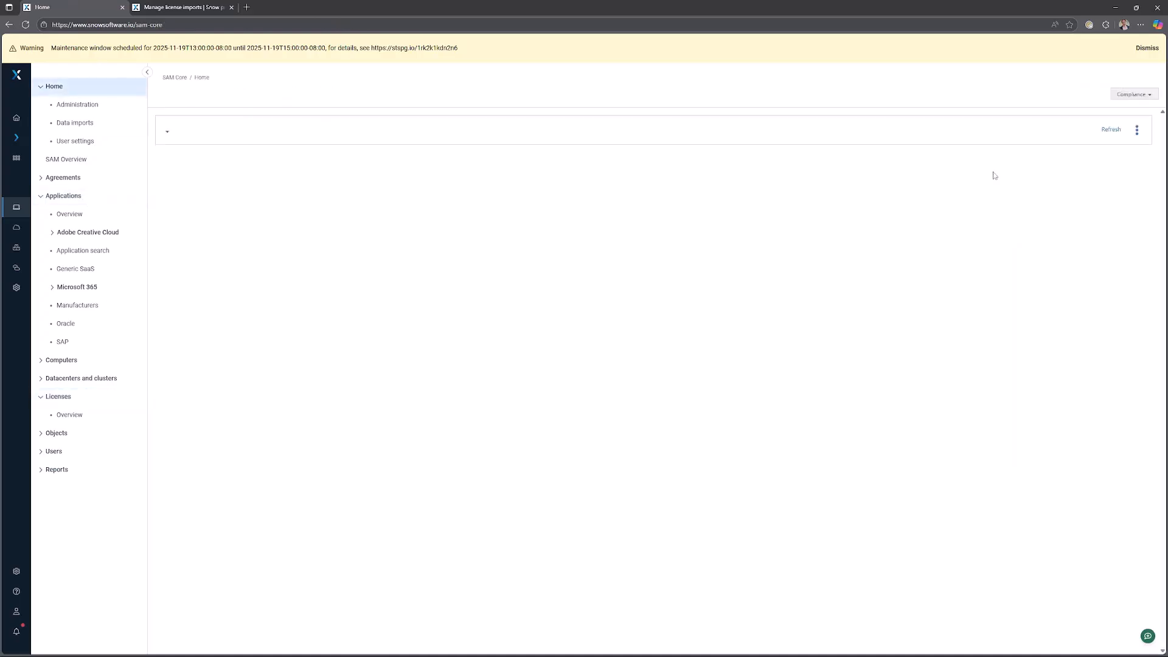
{"action": "left_click", "coordinate": [1127, 98]}
{"action": "left_click", "coordinate": [1112, 112]}
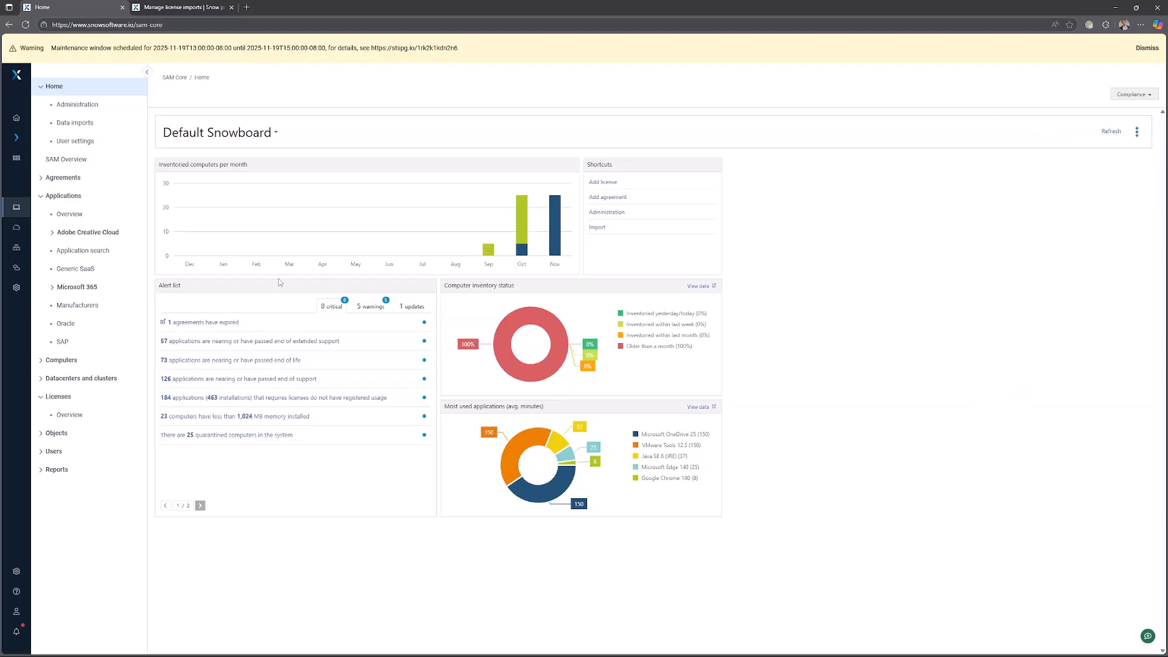
Open Microsoft SQL Server 2022 from the applications list filtered by "sql" and examine its compliance details.
{"action": "left_click", "coordinate": [73, 200]}
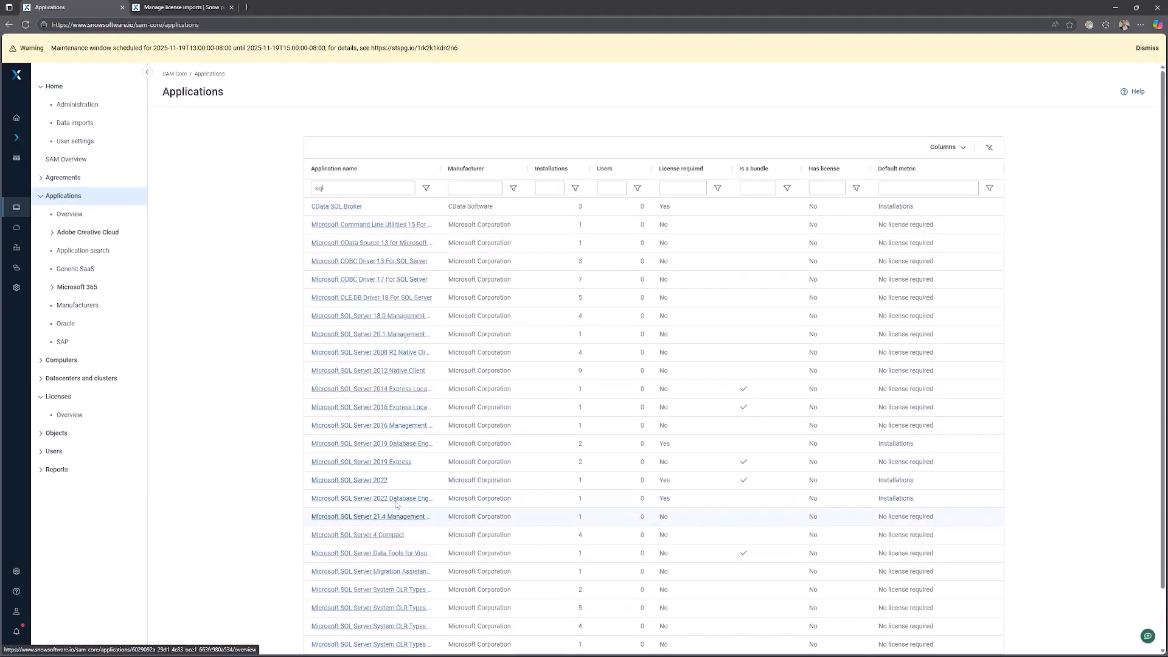
{"action": "left_click", "coordinate": [371, 481]}
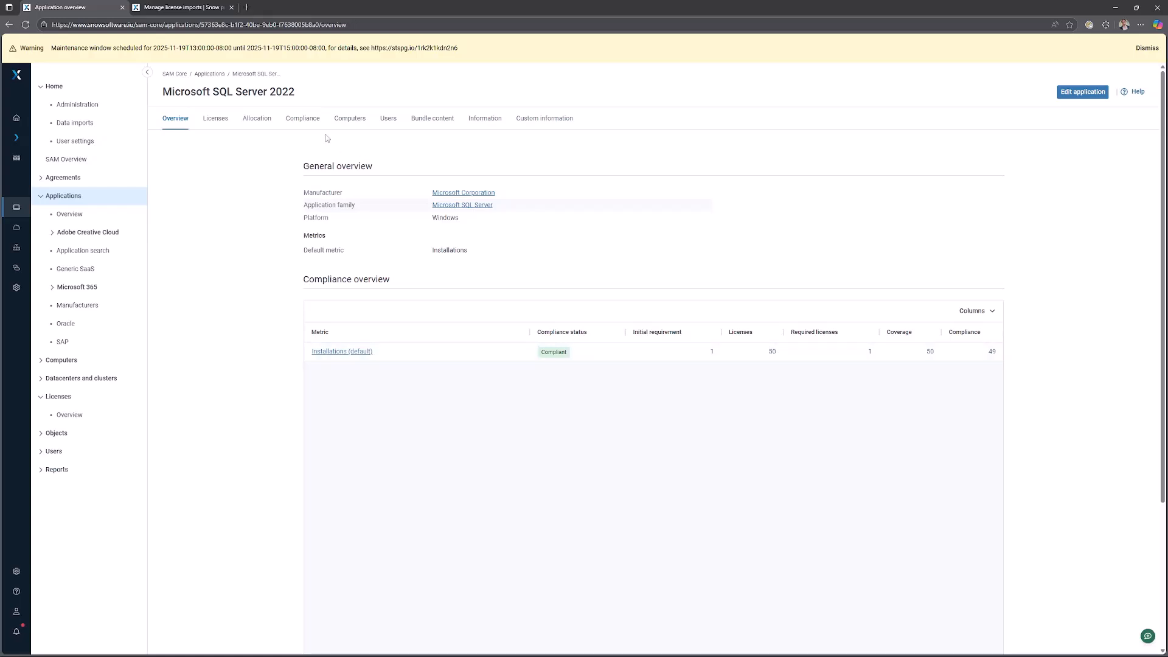
{"action": "left_click", "coordinate": [303, 120]}
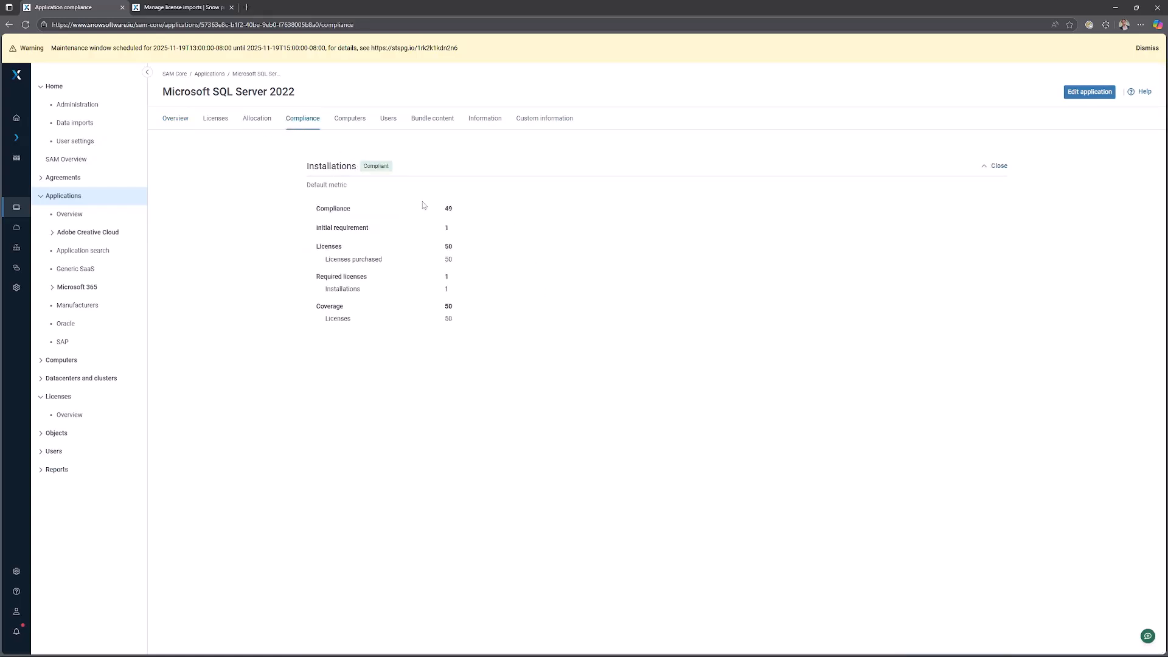